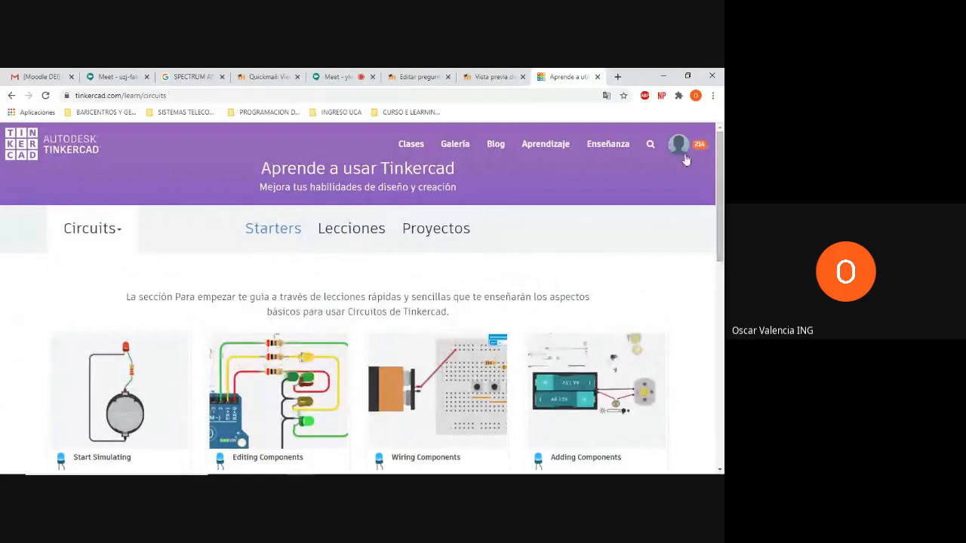
Open the "Blink an LED With Digital Output" project from the Circuits learning projects
{"action": "left_click", "coordinate": [679, 145]}
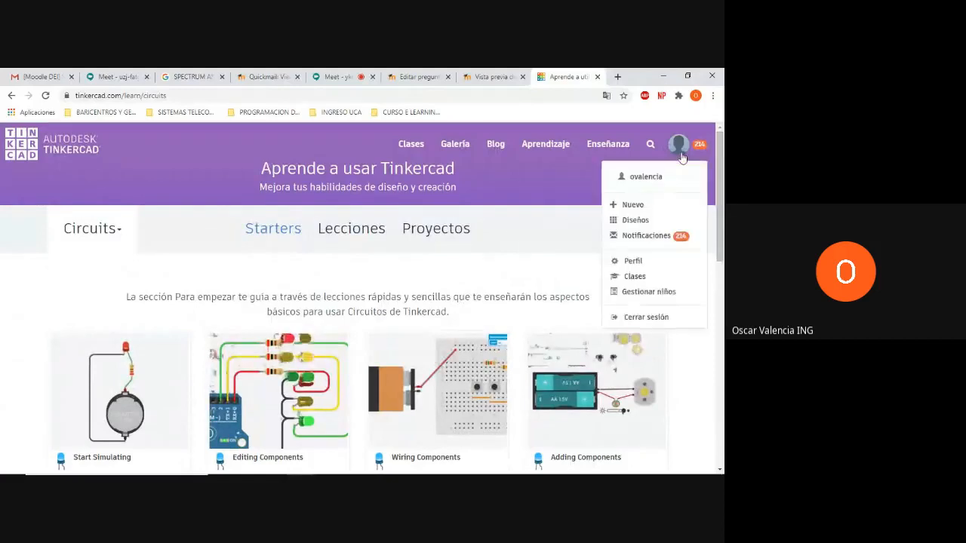
{"action": "left_click", "coordinate": [561, 197]}
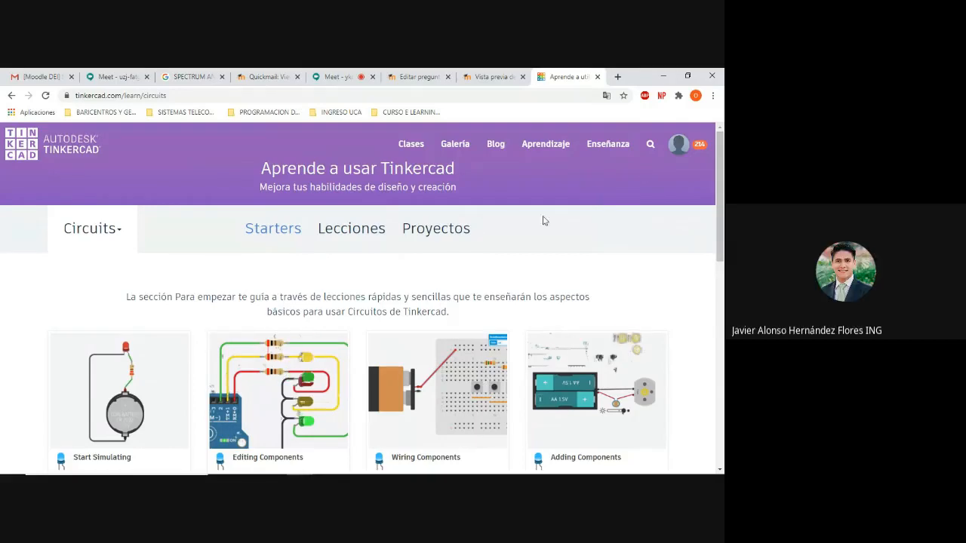
{"action": "left_click", "coordinate": [430, 230]}
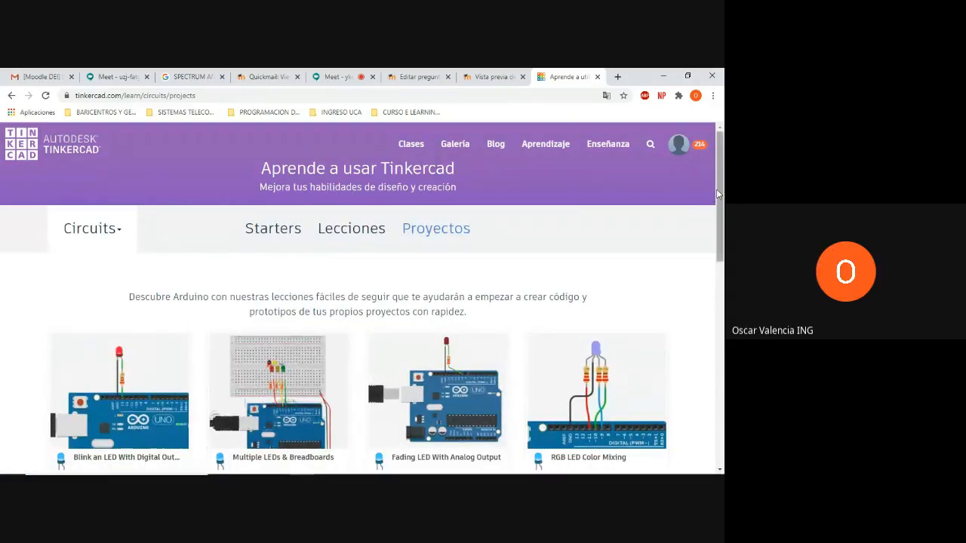
{"action": "scroll", "coordinate": [718, 198], "scroll_direction": "down", "scroll_amount": 1}
{"action": "mouse_move", "coordinate": [719, 204]}
{"action": "left_mouse_down"}
{"action": "mouse_move", "coordinate": [720, 243]}
{"action": "mouse_move", "coordinate": [721, 193]}
{"action": "left_mouse_up"}
{"action": "left_click", "coordinate": [145, 400]}
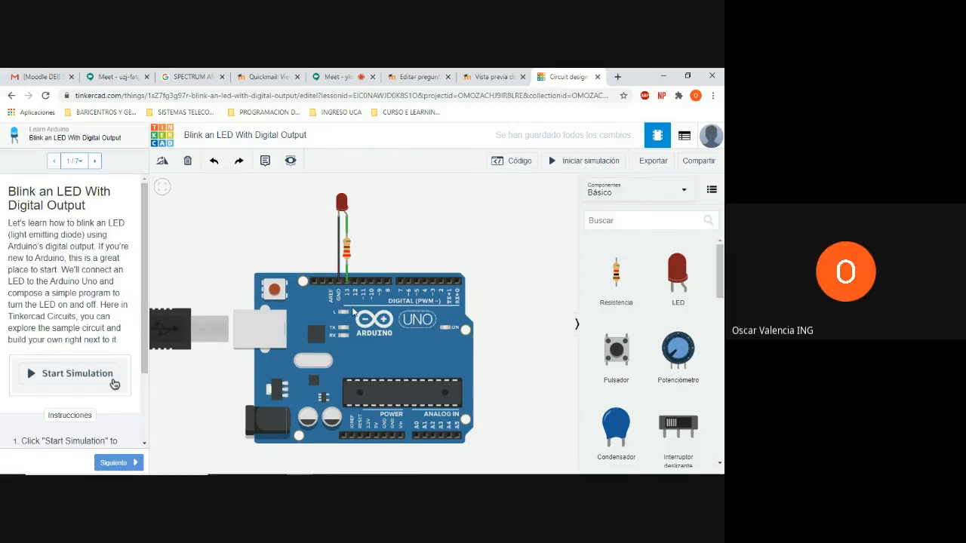
Inspect the properties of the Arduino Uno and the resistor in the sample circuit
{"action": "left_click", "coordinate": [352, 311]}
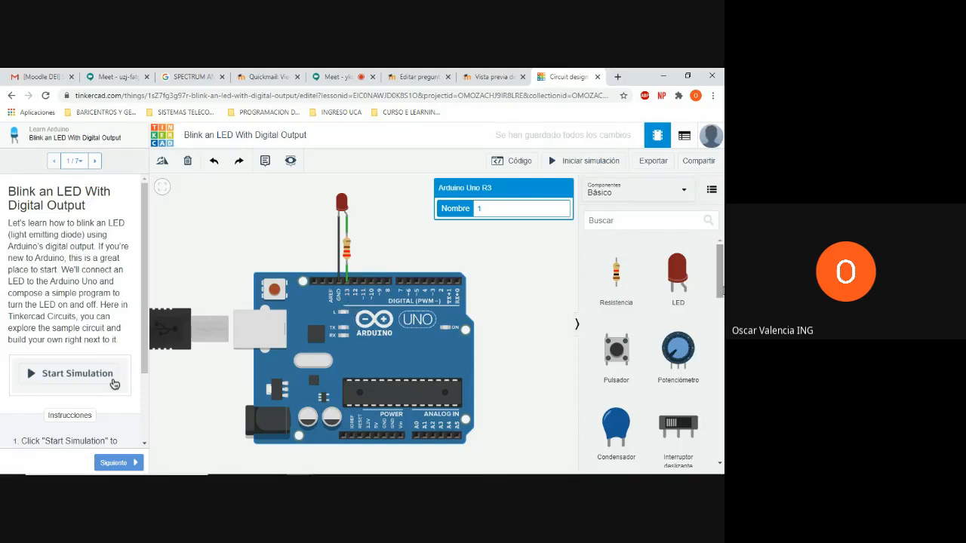
{"action": "scroll", "coordinate": [721, 284], "scroll_direction": "down", "scroll_amount": 1}
{"action": "mouse_move", "coordinate": [539, 328]}
{"action": "left_mouse_down"}
{"action": "mouse_move", "coordinate": [535, 291]}
{"action": "mouse_move", "coordinate": [535, 311]}
{"action": "left_mouse_up"}
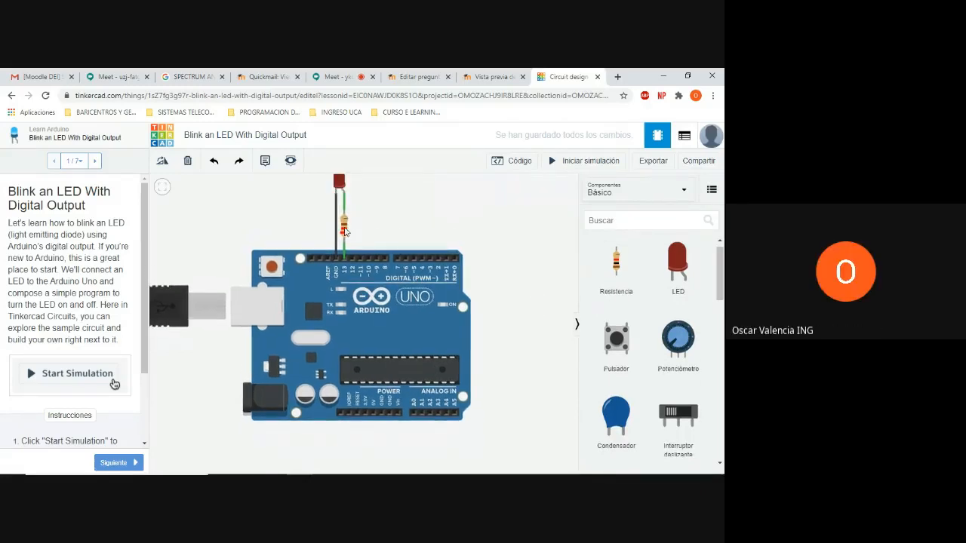
{"action": "left_click", "coordinate": [344, 227]}
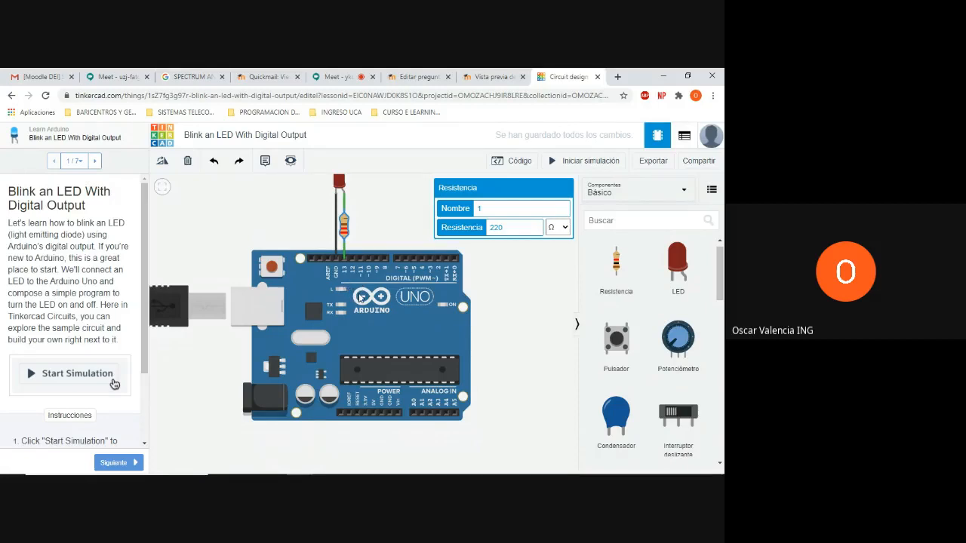
{"action": "left_click", "coordinate": [359, 299]}
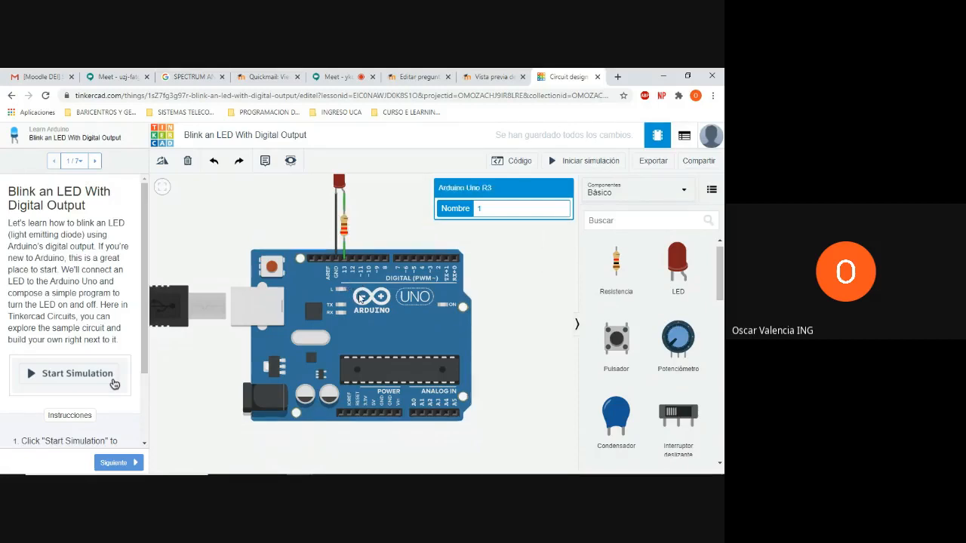
{"action": "left_click", "coordinate": [385, 237]}
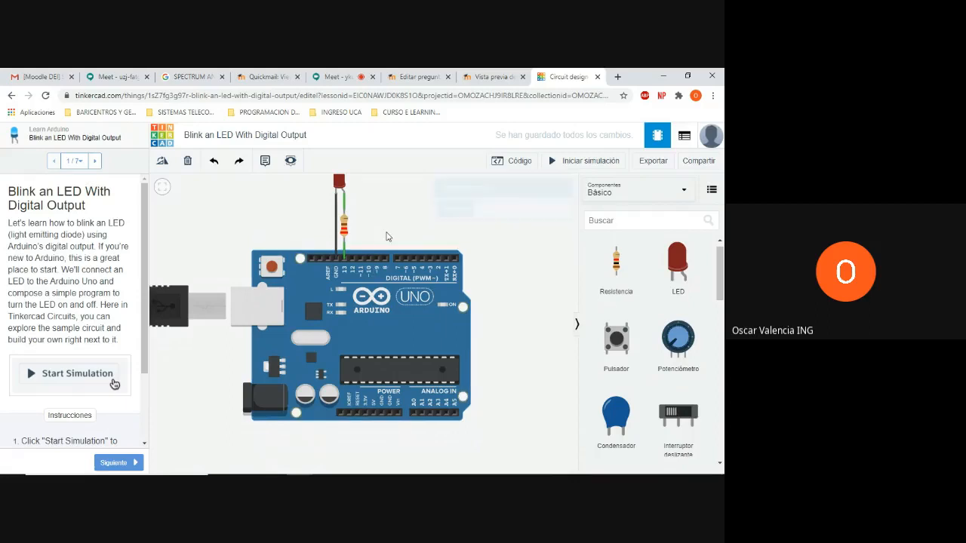
Delete the Arduino Uno and the resistor from the sample circuit
{"action": "left_click", "coordinate": [374, 276]}
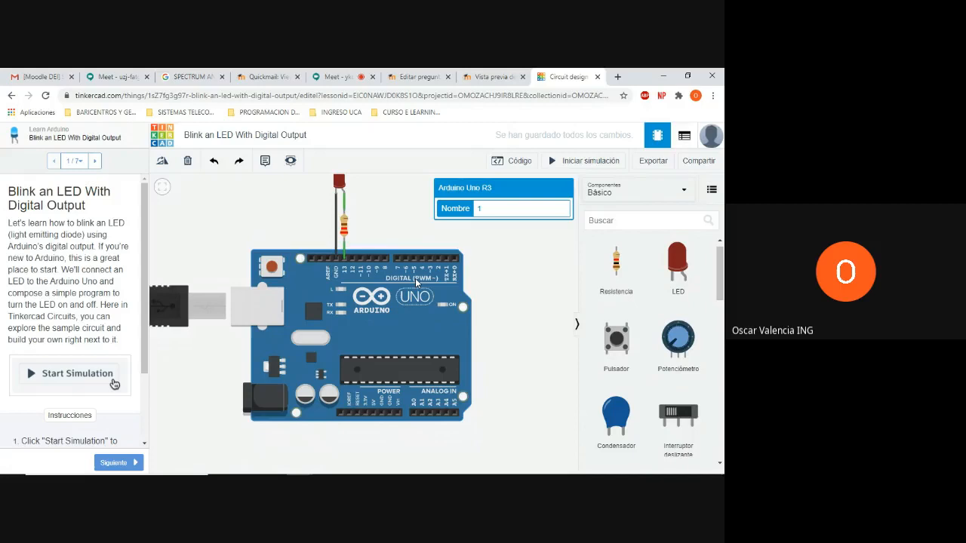
{"action": "key", "text": "Delete"}
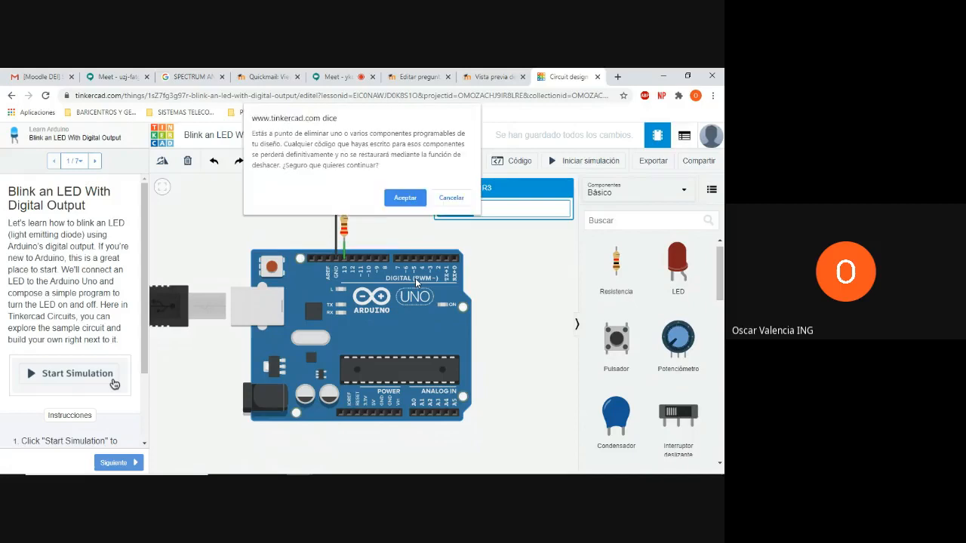
{"action": "left_click", "coordinate": [404, 199]}
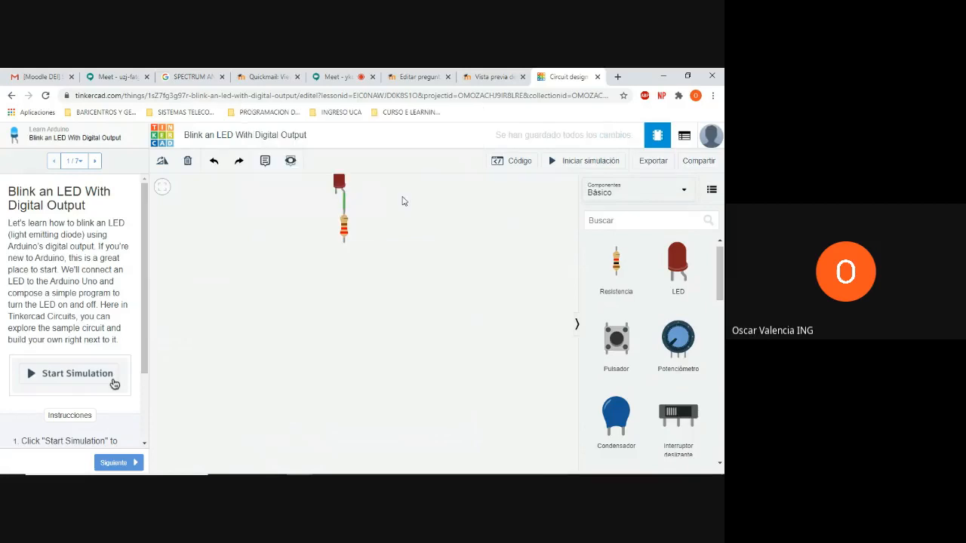
{"action": "left_click", "coordinate": [344, 226]}
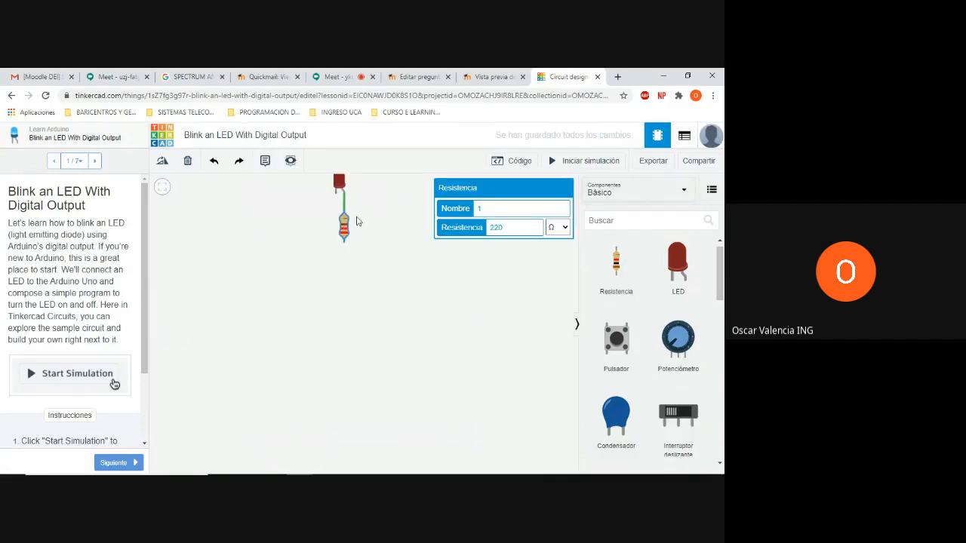
{"action": "key", "text": "Delete"}
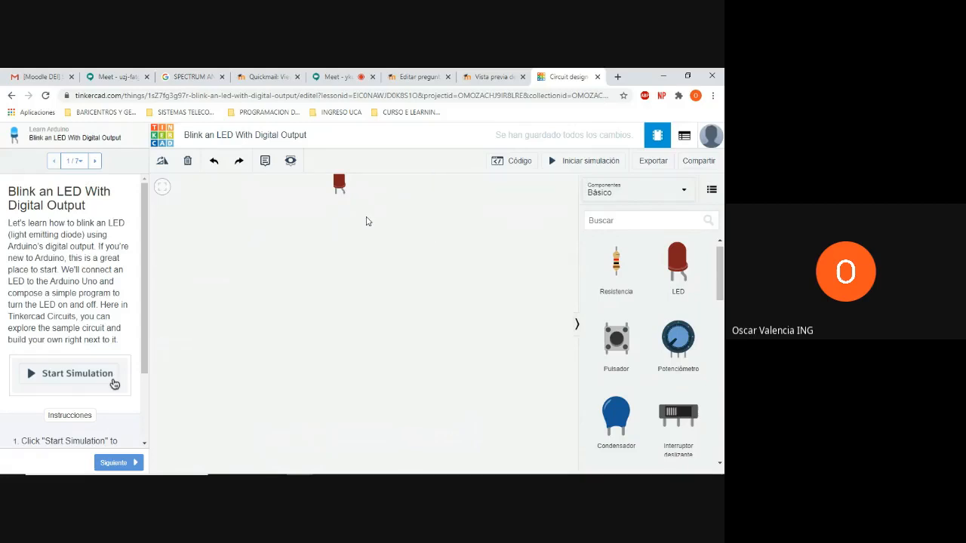
Delete the remaining red LED to leave the workspace empty
{"action": "left_click", "coordinate": [339, 187]}
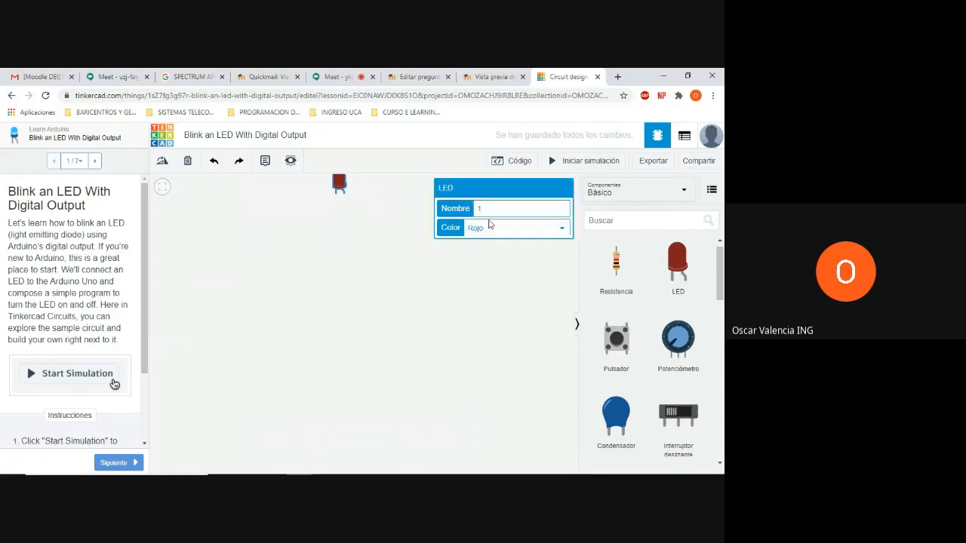
{"action": "left_click", "coordinate": [533, 287]}
{"action": "left_click_drag", "start_coordinate": [532, 287], "coordinate": [528, 319]}
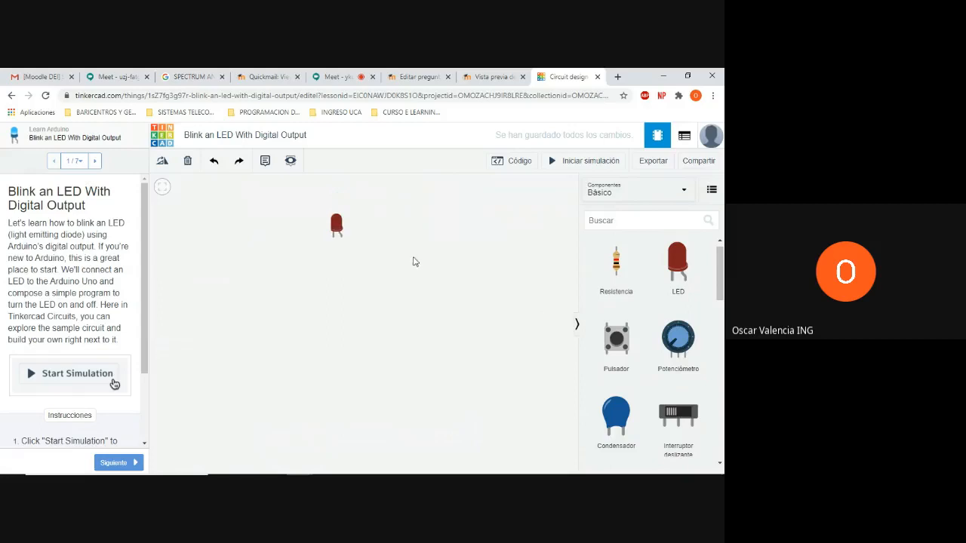
{"action": "left_click_drag", "start_coordinate": [390, 224], "coordinate": [386, 256]}
{"action": "left_click", "coordinate": [340, 261]}
{"action": "key", "text": "Delete"}
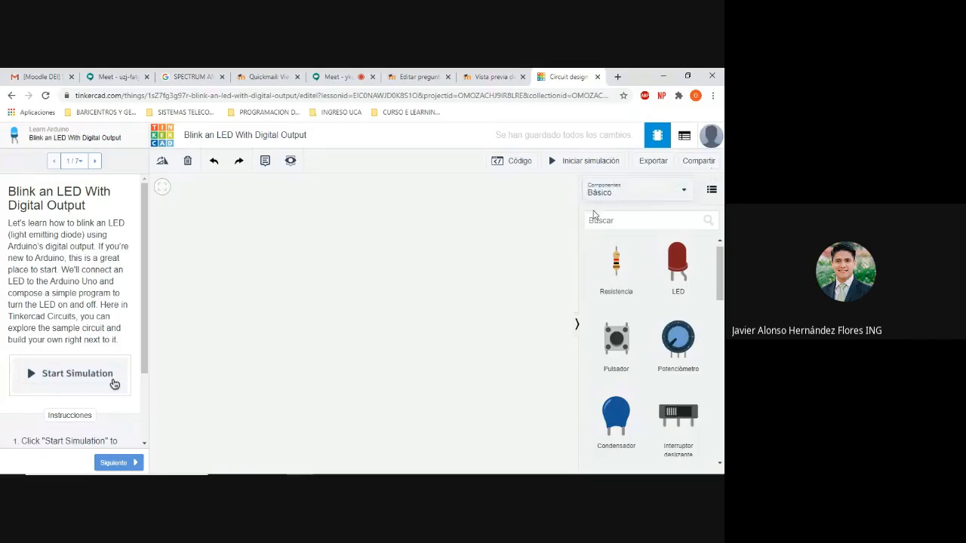
List all components in the library and place a full-size breadboard (Placa de pruebas) in the workspace
{"action": "left_click", "coordinate": [684, 193]}
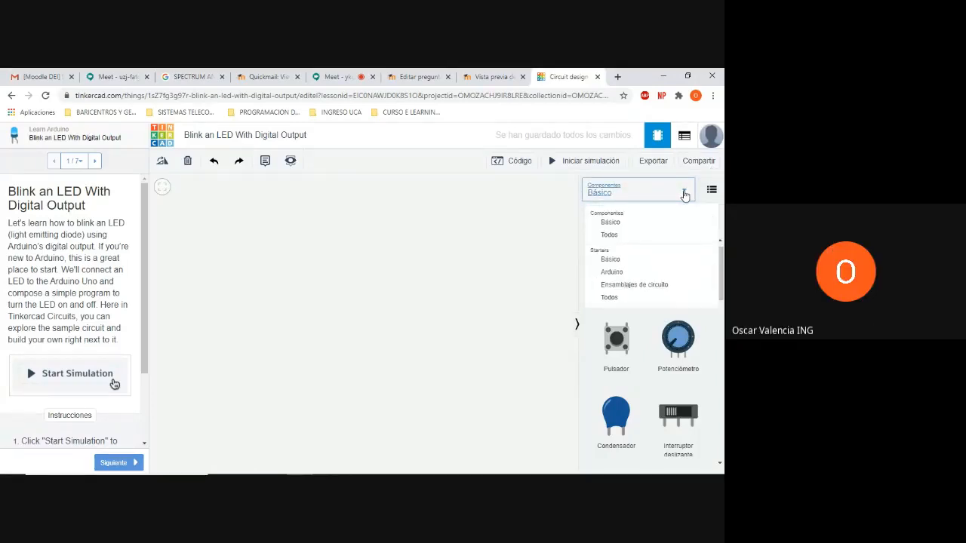
{"action": "left_click", "coordinate": [627, 235]}
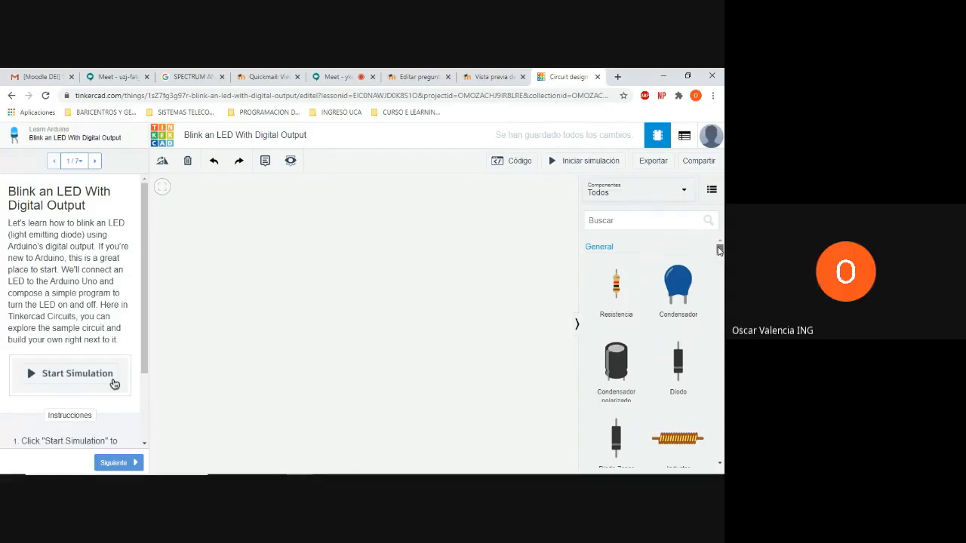
{"action": "scroll", "coordinate": [719, 251], "scroll_direction": "down", "scroll_amount": 2}
{"action": "scroll", "coordinate": [719, 251], "scroll_direction": "up", "scroll_amount": 2}
{"action": "left_click_drag", "start_coordinate": [719, 250], "coordinate": [721, 282]}
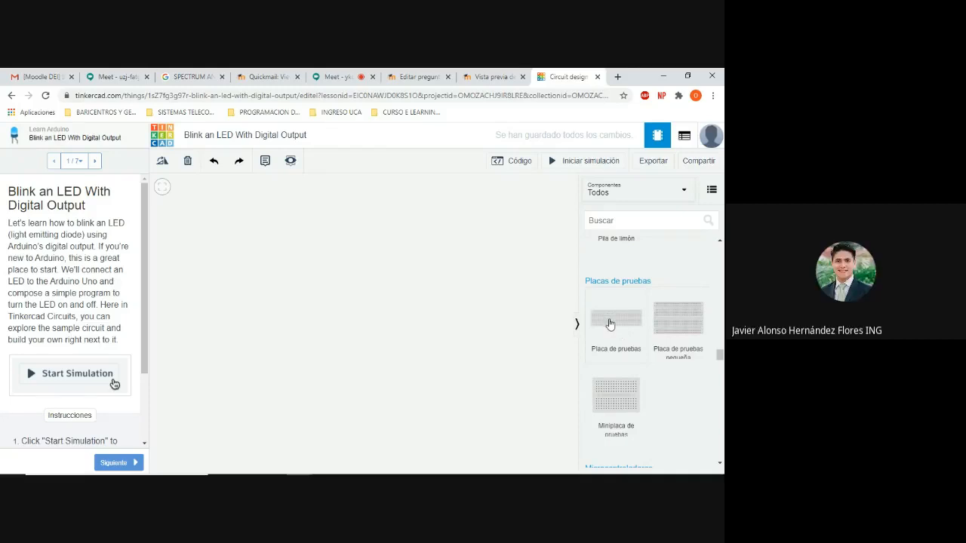
{"action": "left_click", "coordinate": [609, 323]}
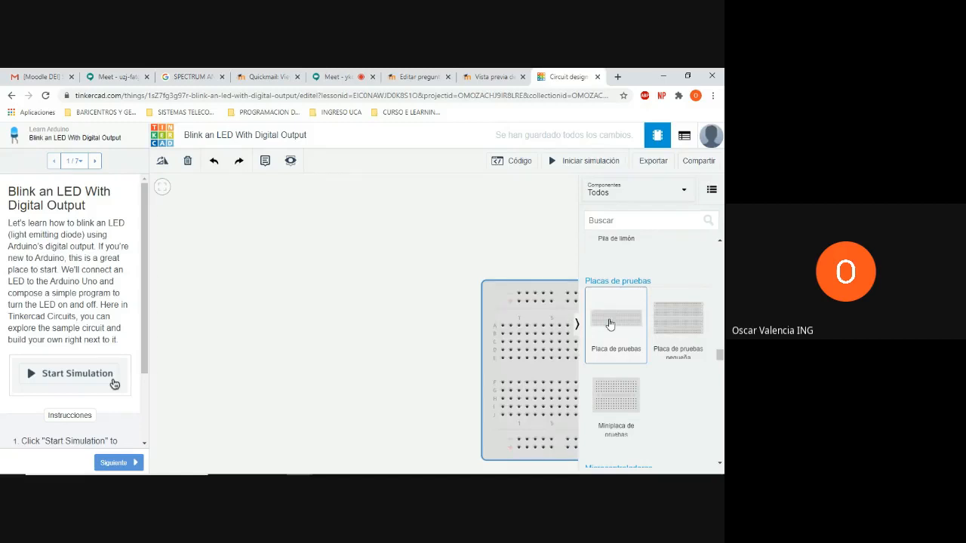
{"action": "left_click_drag", "start_coordinate": [576, 320], "coordinate": [437, 329]}
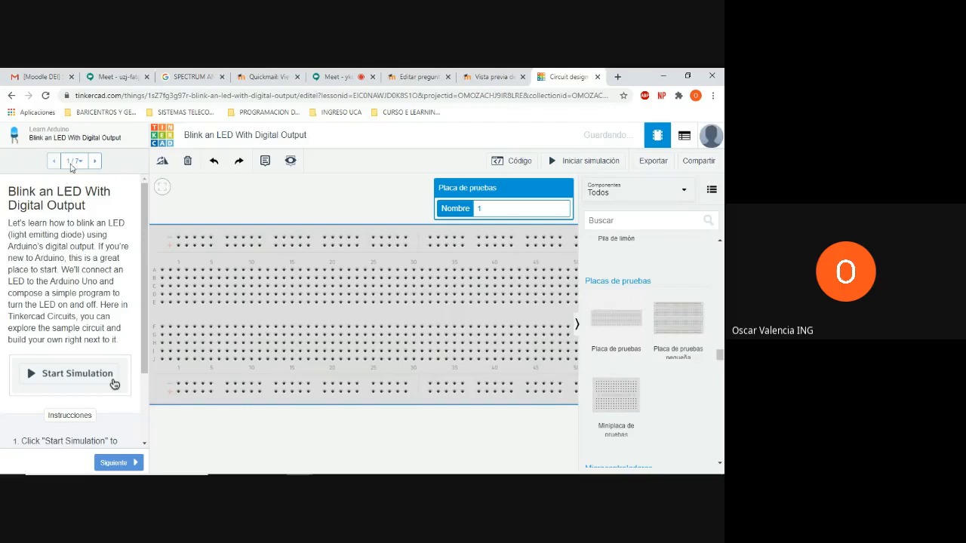
{"action": "left_click", "coordinate": [132, 144]}
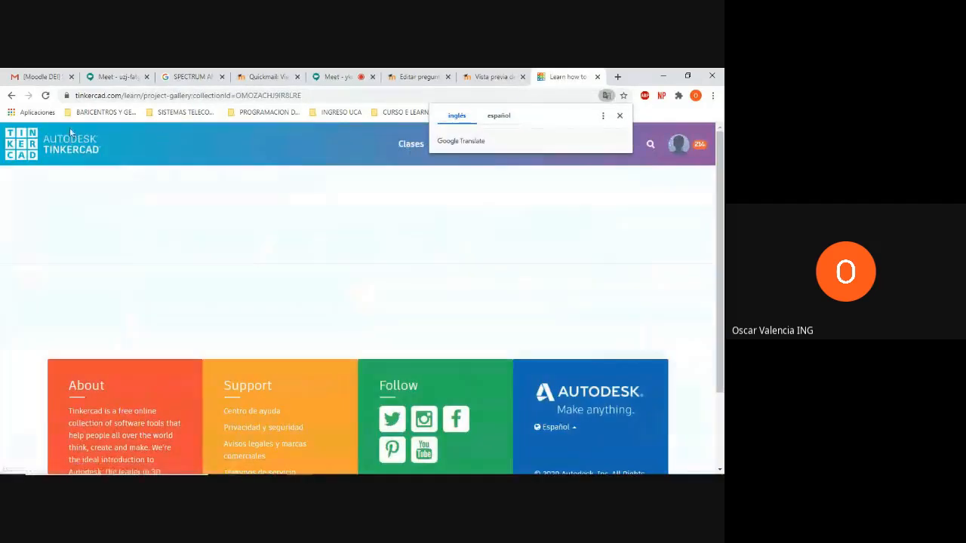
{"action": "left_click", "coordinate": [12, 95]}
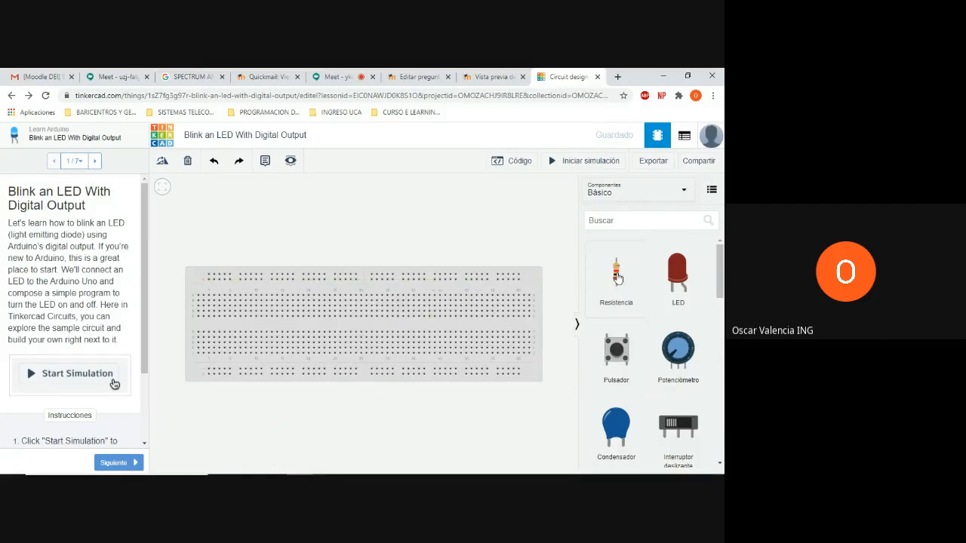
Place a resistor horizontally in row C of the breadboard, spanning columns 17 to 21
{"action": "left_click_drag", "start_coordinate": [617, 278], "coordinate": [360, 309]}
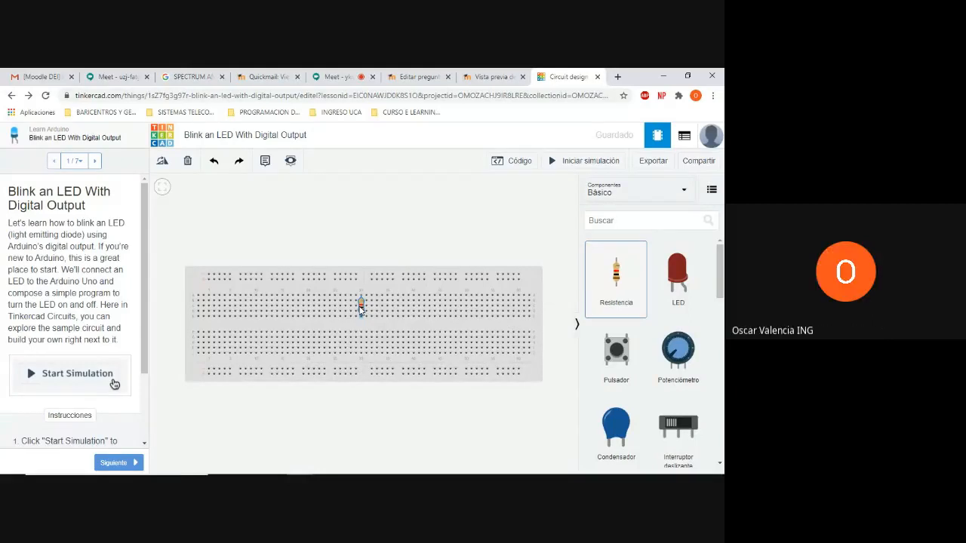
{"action": "left_click_drag", "start_coordinate": [361, 310], "coordinate": [307, 311]}
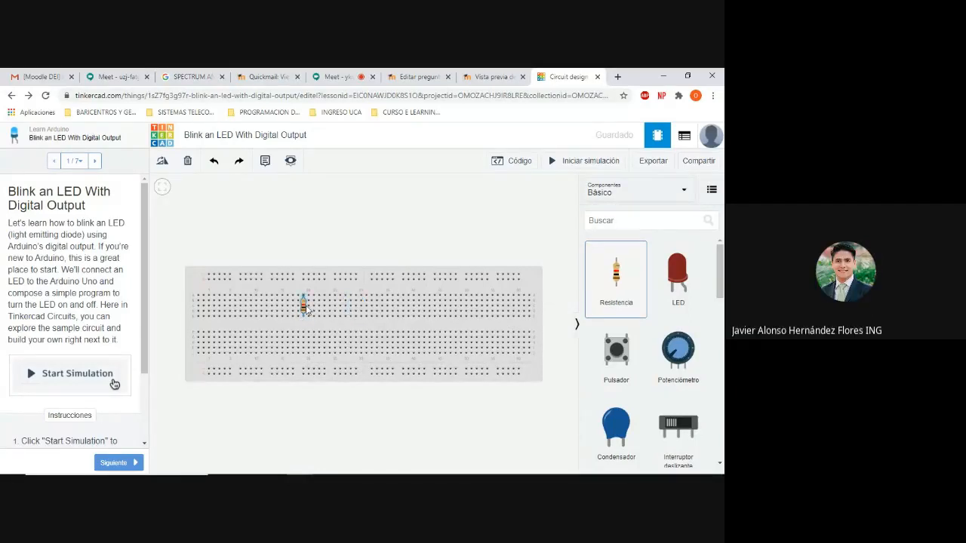
{"action": "left_click", "coordinate": [304, 317]}
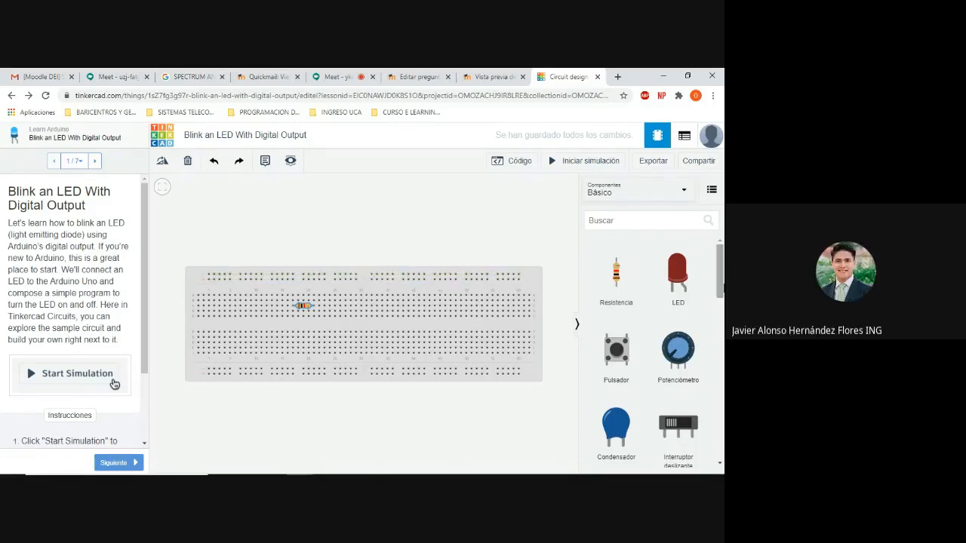
List all components again and place a 741 operational amplifier across the breadboard's central gap at columns 27 to 30
{"action": "mouse_move", "coordinate": [720, 265]}
{"action": "left_mouse_down"}
{"action": "mouse_move", "coordinate": [719, 442]}
{"action": "mouse_move", "coordinate": [720, 264]}
{"action": "left_mouse_up"}
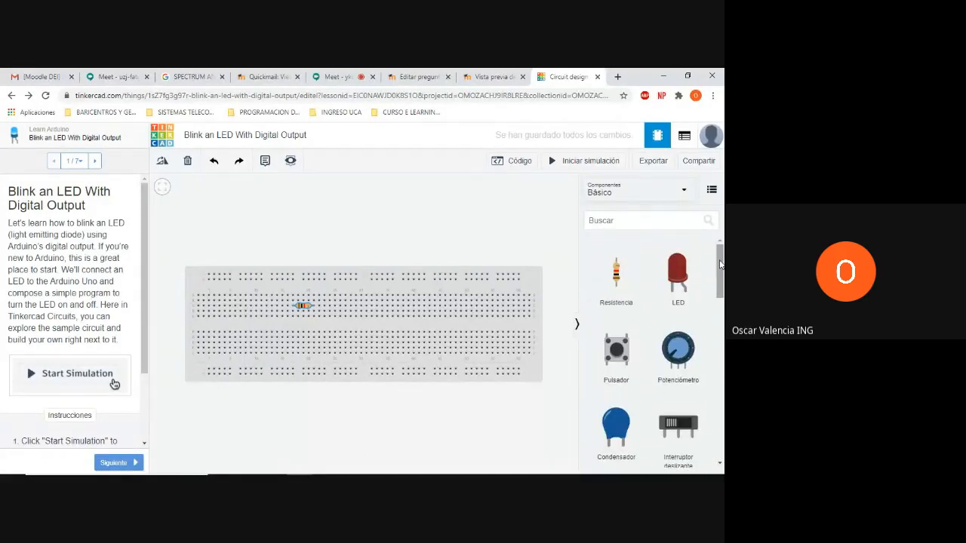
{"action": "left_click", "coordinate": [683, 190]}
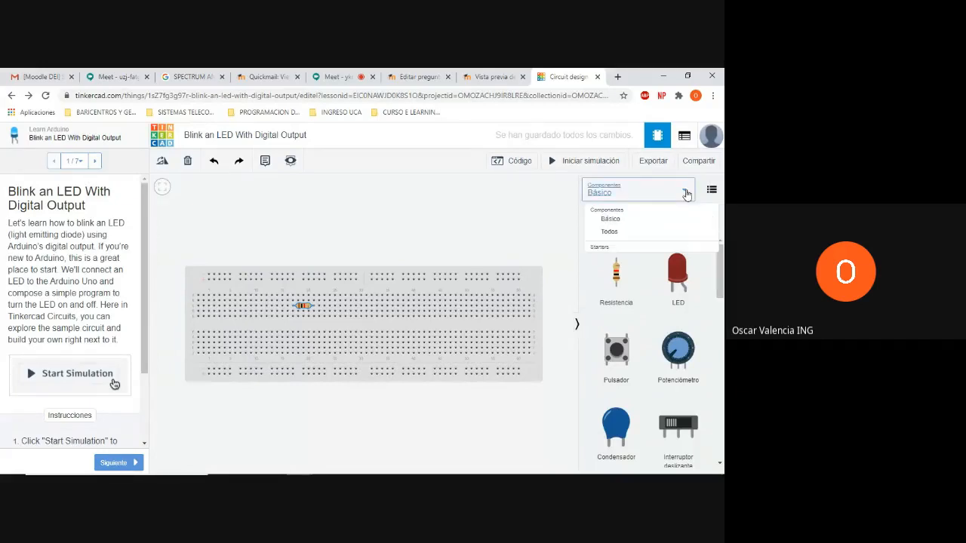
{"action": "left_click", "coordinate": [632, 236]}
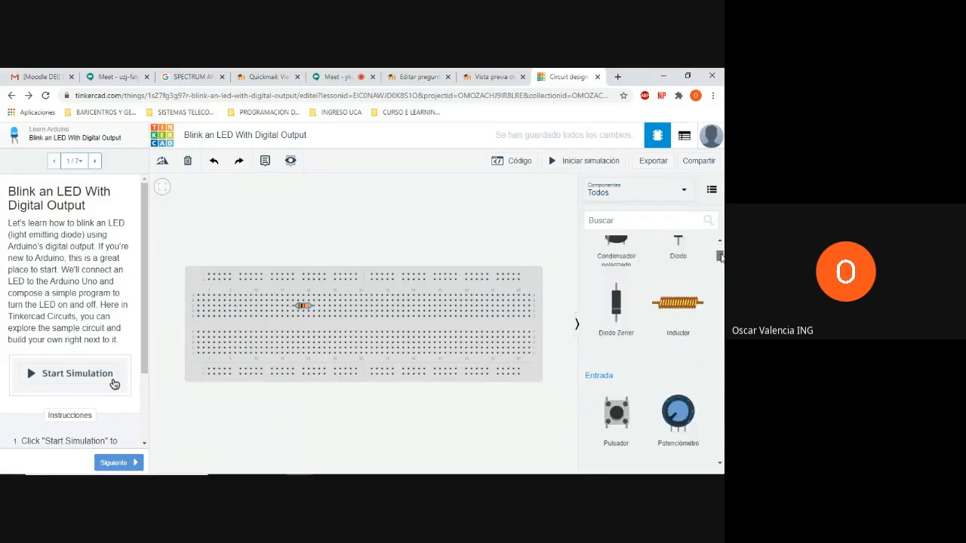
{"action": "left_click_drag", "start_coordinate": [723, 280], "coordinate": [724, 381]}
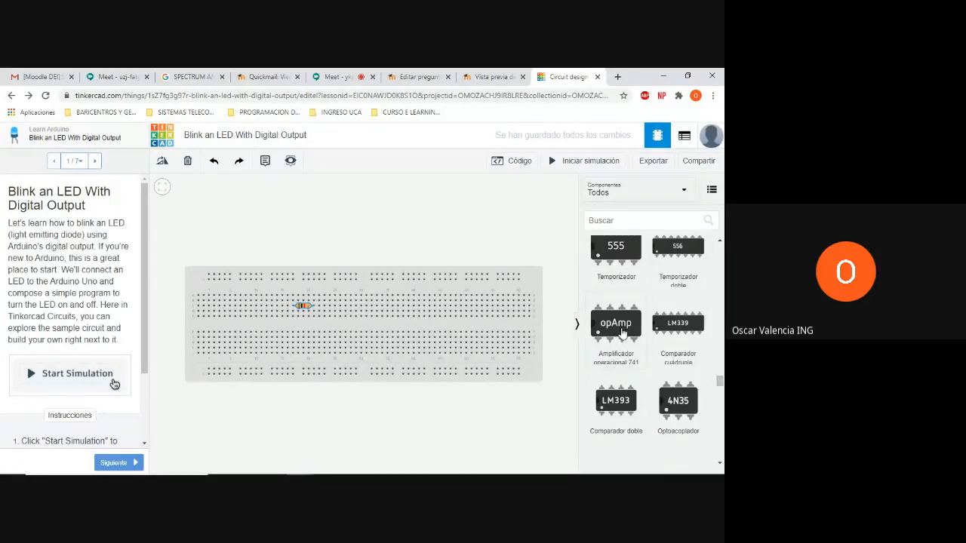
{"action": "left_click_drag", "start_coordinate": [621, 329], "coordinate": [357, 326]}
{"action": "left_click", "coordinate": [367, 319]}
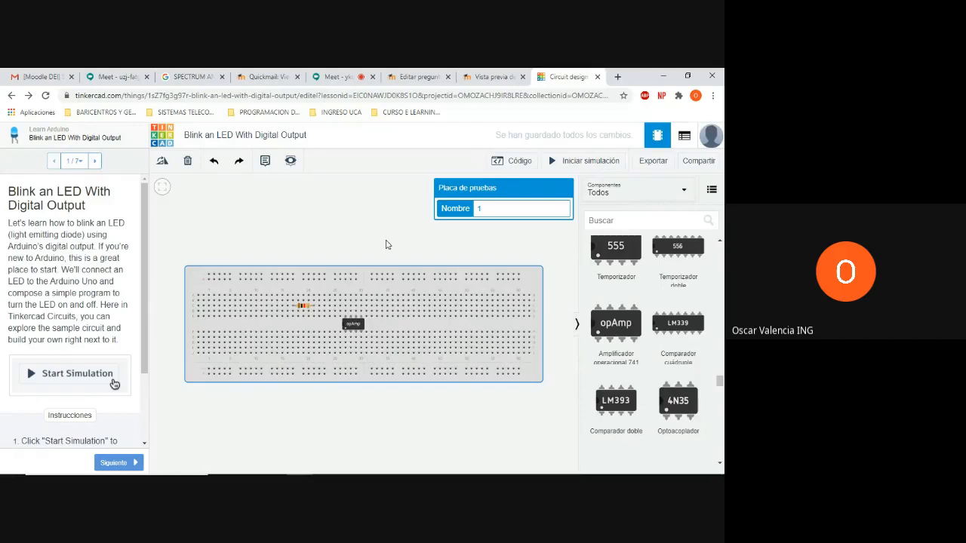
{"action": "scroll", "coordinate": [385, 245], "scroll_direction": "up", "scroll_amount": 1}
{"action": "scroll", "coordinate": [385, 244], "scroll_direction": "up", "scroll_amount": 4}
{"action": "scroll", "coordinate": [385, 244], "scroll_direction": "up", "scroll_amount": 3}
{"action": "scroll", "coordinate": [385, 244], "scroll_direction": "up", "scroll_amount": 1}
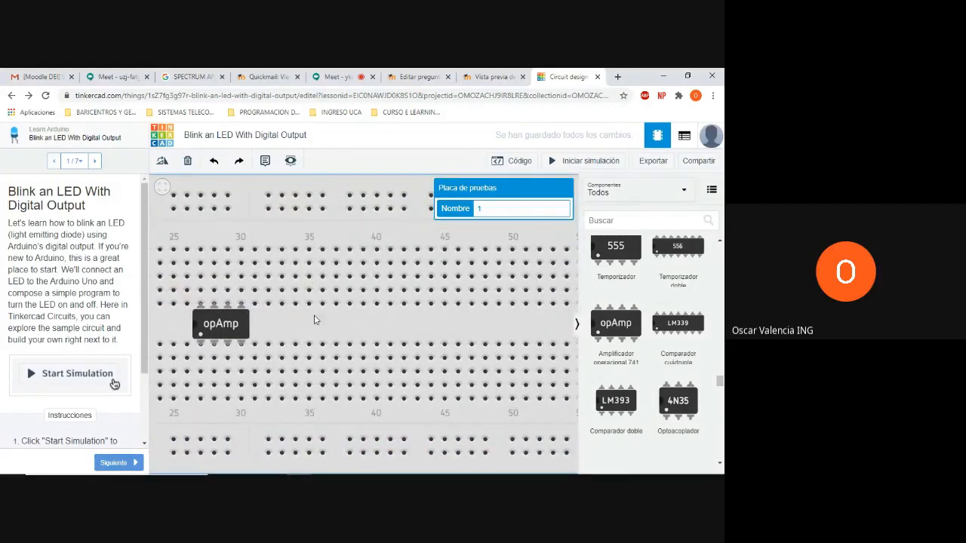
{"action": "left_click_drag", "start_coordinate": [317, 322], "coordinate": [500, 322]}
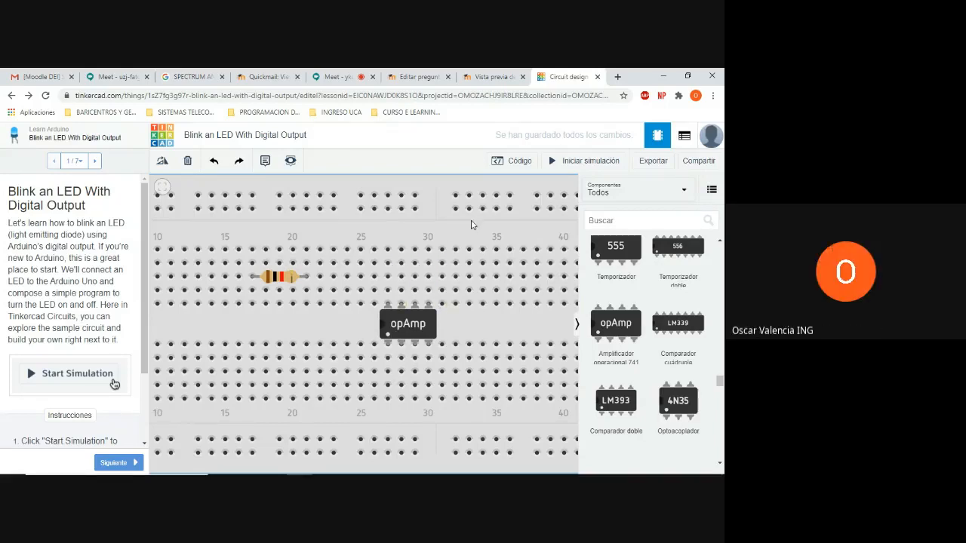
Wire the op-amp's upper pin at column 28 straight up to the outermost upper power rail and colour the wire red (rojo)
{"action": "left_click", "coordinate": [401, 292]}
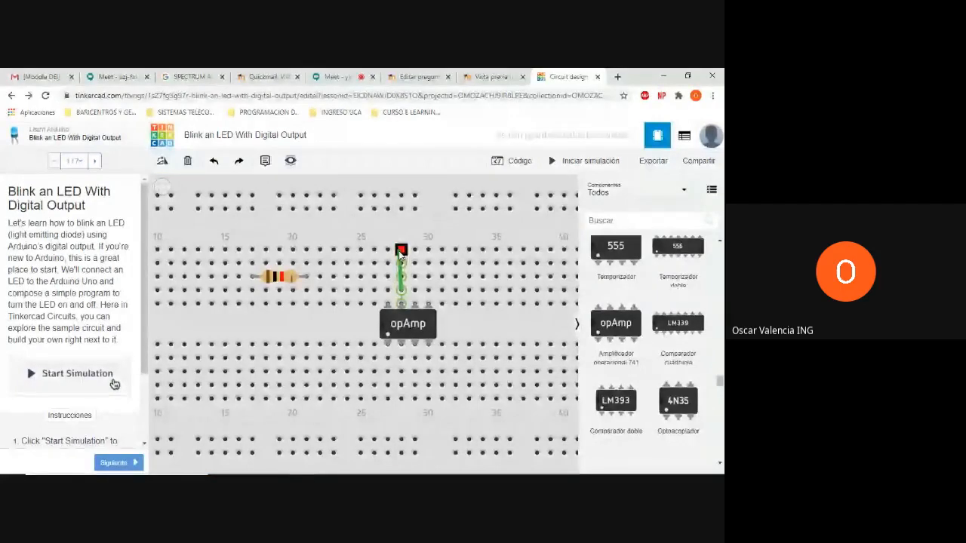
{"action": "left_click", "coordinate": [402, 197]}
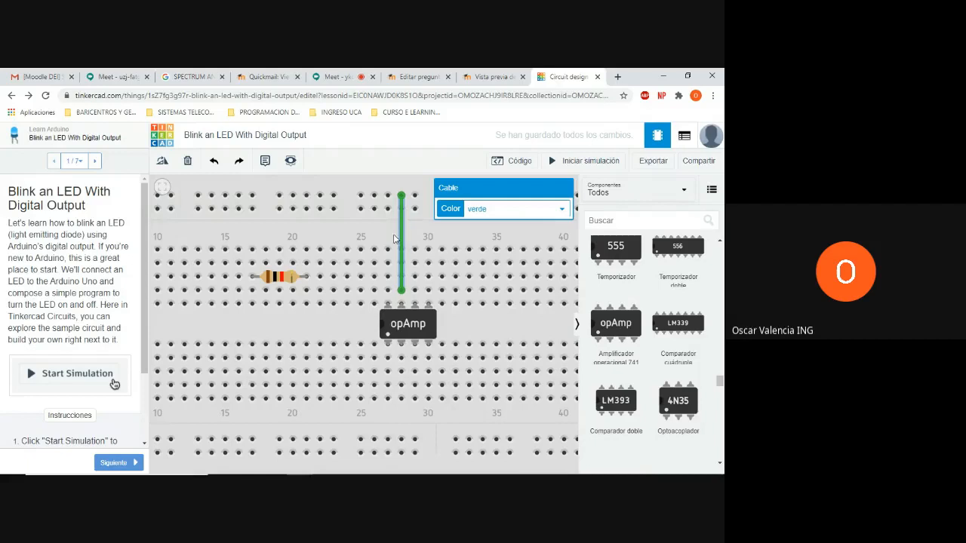
{"action": "left_click", "coordinate": [563, 213]}
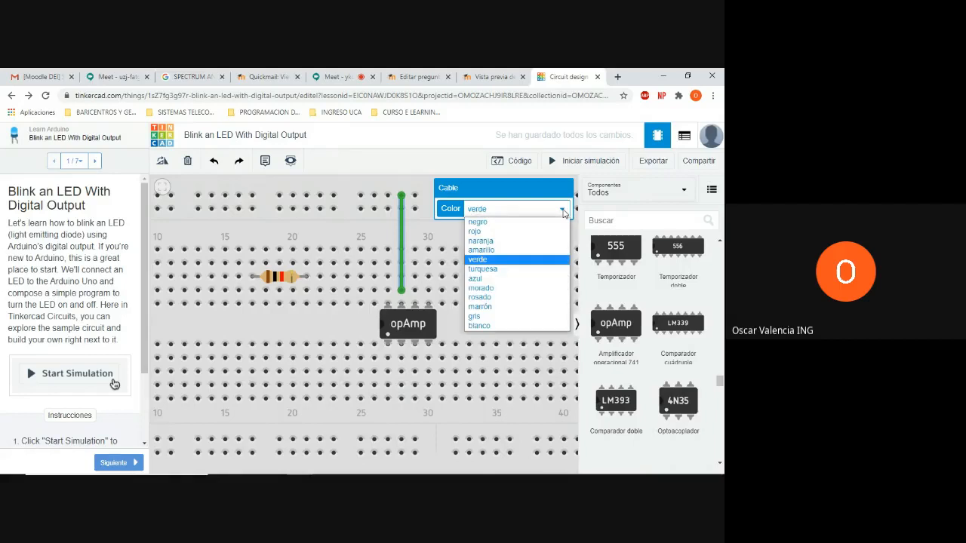
{"action": "left_click", "coordinate": [525, 235]}
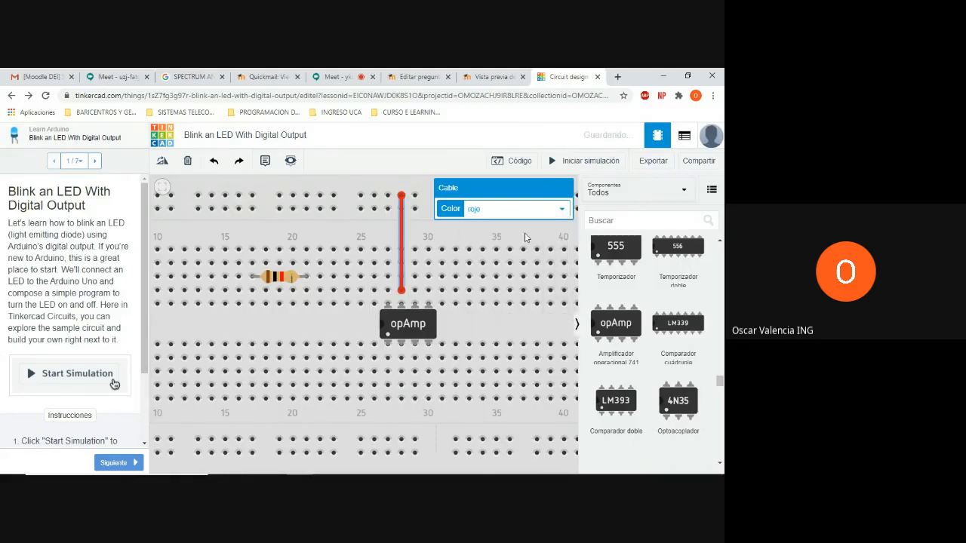
{"action": "left_click", "coordinate": [469, 241]}
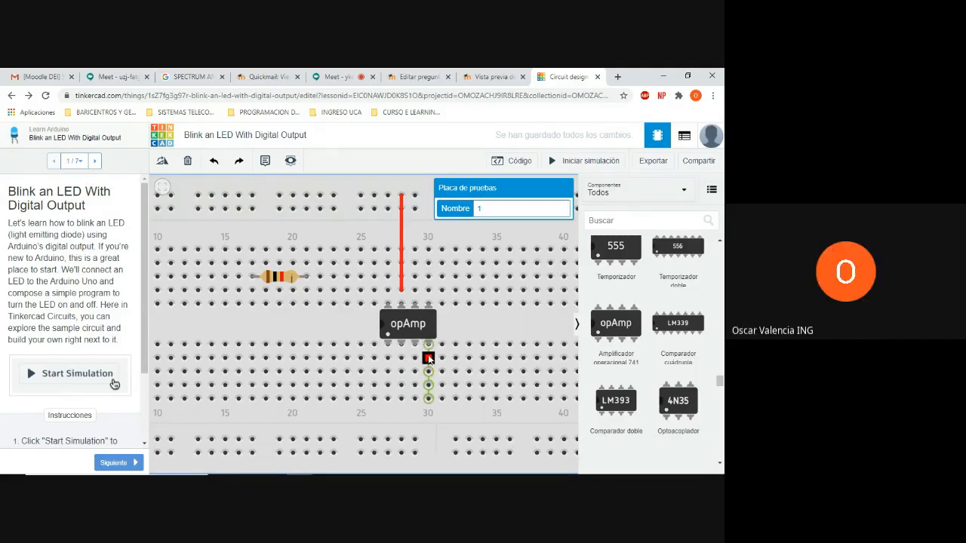
Wire the op-amp's lower pin at column 30 to the inner lower power rail near column 29 in green
{"action": "left_click", "coordinate": [428, 359]}
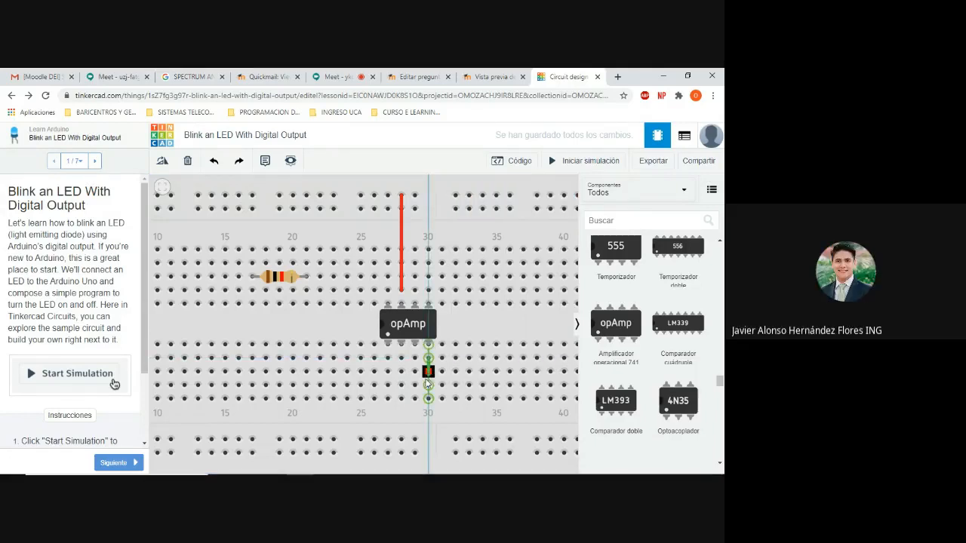
{"action": "left_click", "coordinate": [416, 430]}
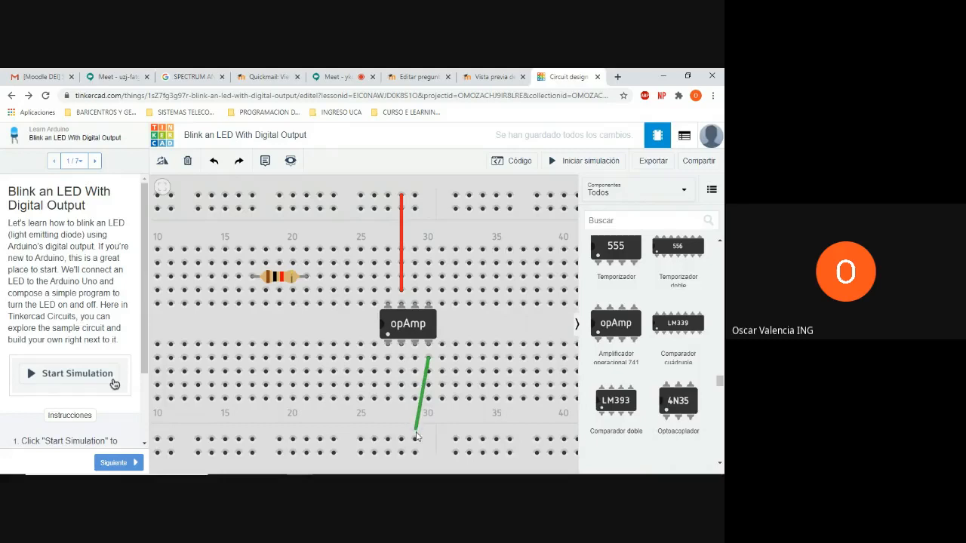
{"action": "left_click", "coordinate": [415, 439]}
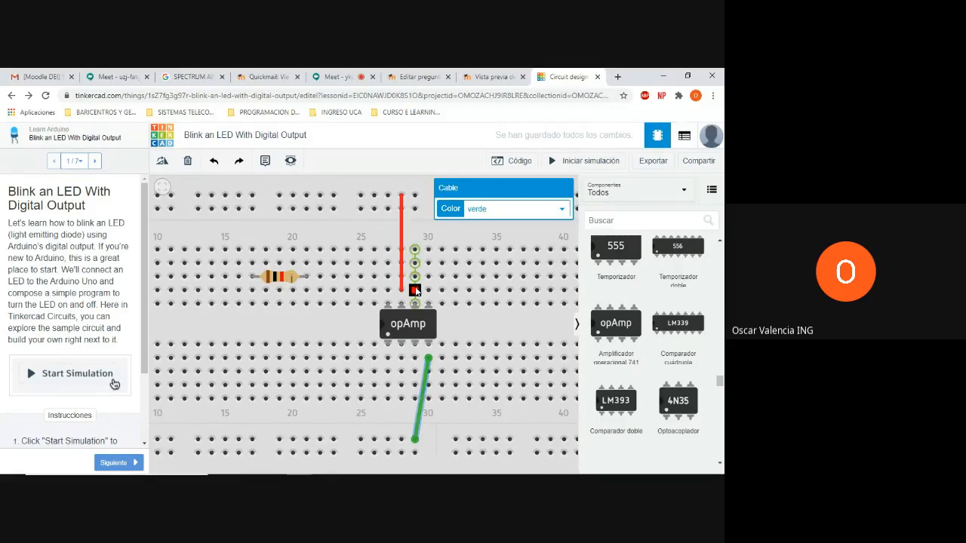
Search the component library for "resistencia"
{"action": "left_click", "coordinate": [623, 220]}
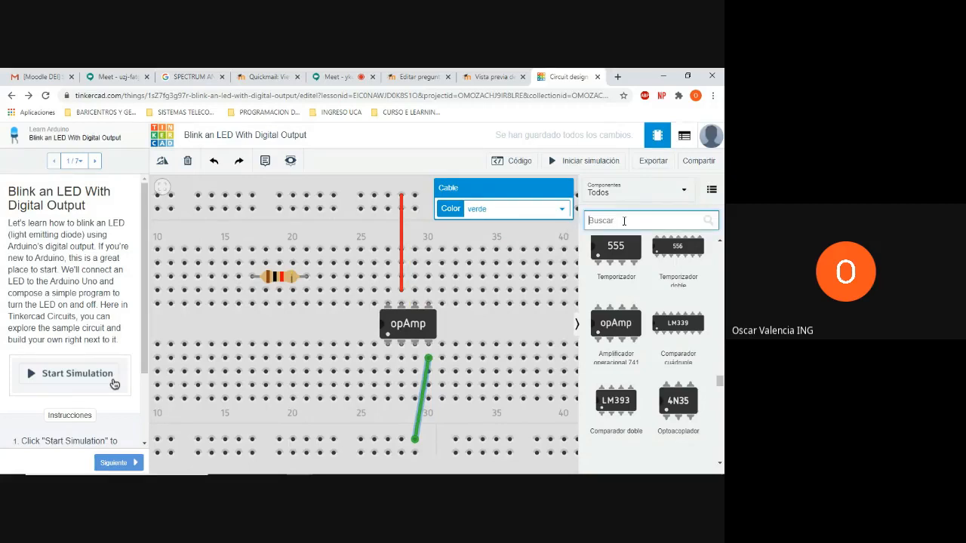
{"action": "type", "text": "res"}
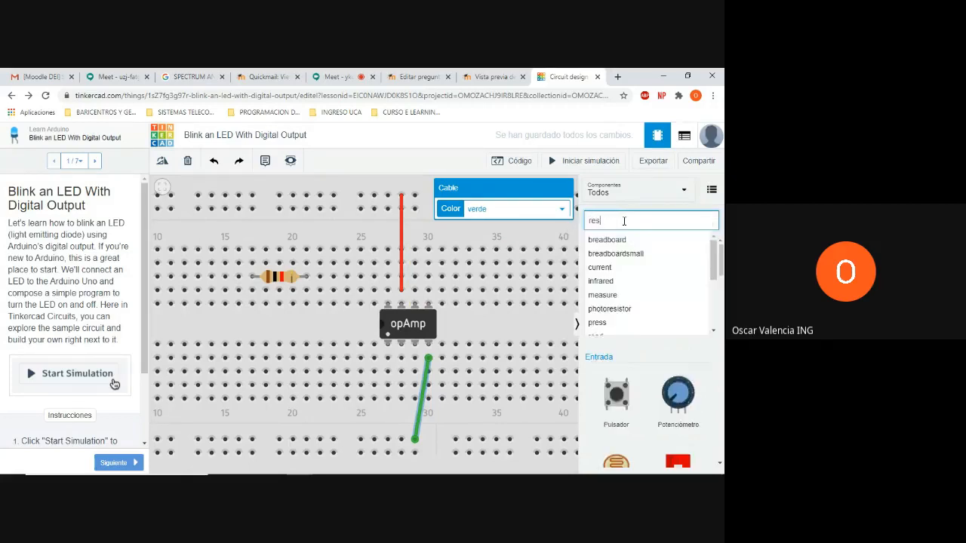
{"action": "type", "text": "is"}
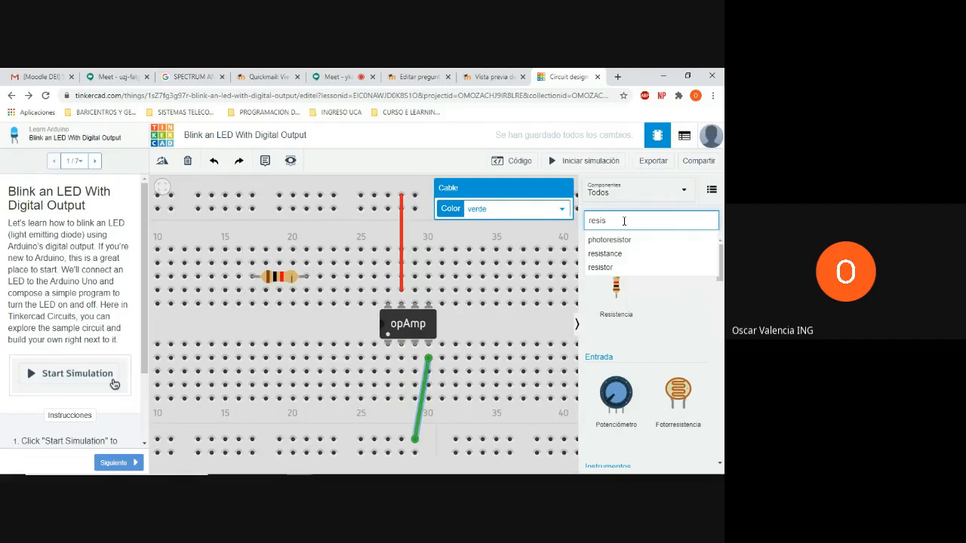
{"action": "left_click", "coordinate": [609, 266]}
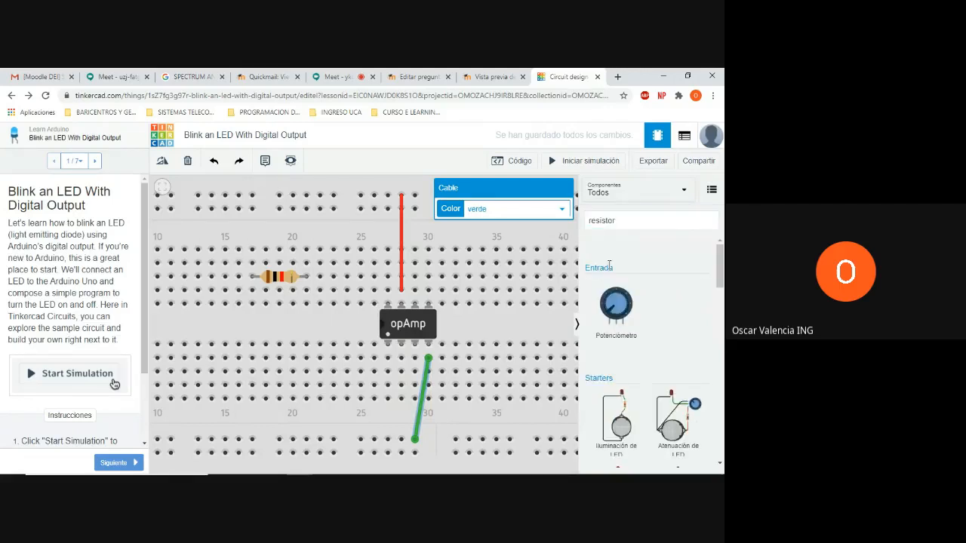
{"action": "left_click", "coordinate": [619, 226]}
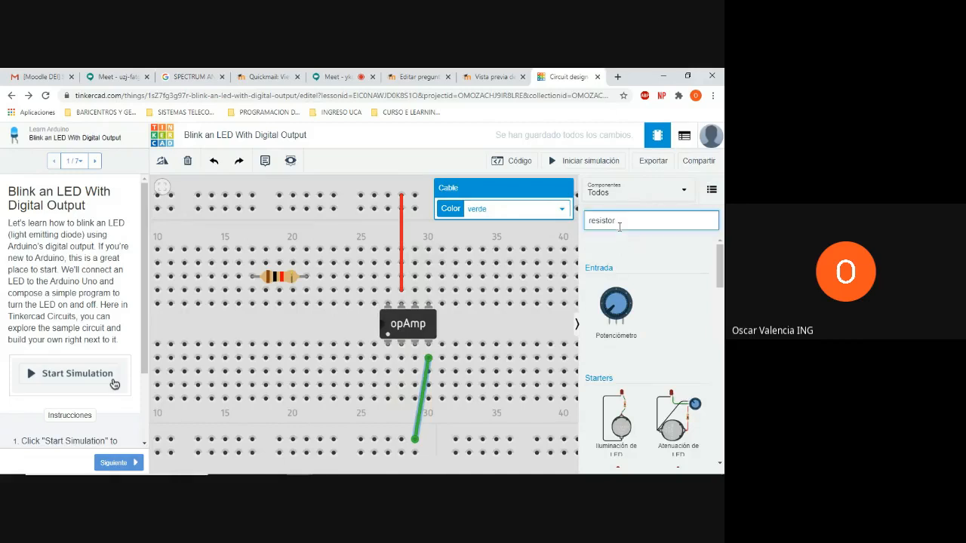
{"action": "key", "text": "BackSpace"}
{"action": "key", "text": "BackSpace"}
{"action": "type", "text": "e"}
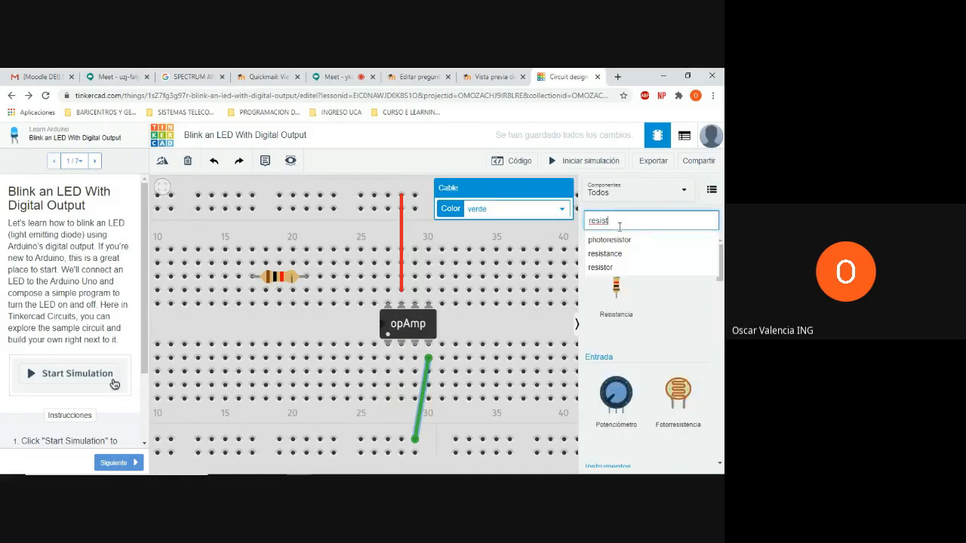
{"action": "type", "text": "ncia"}
{"action": "key", "text": "Return"}
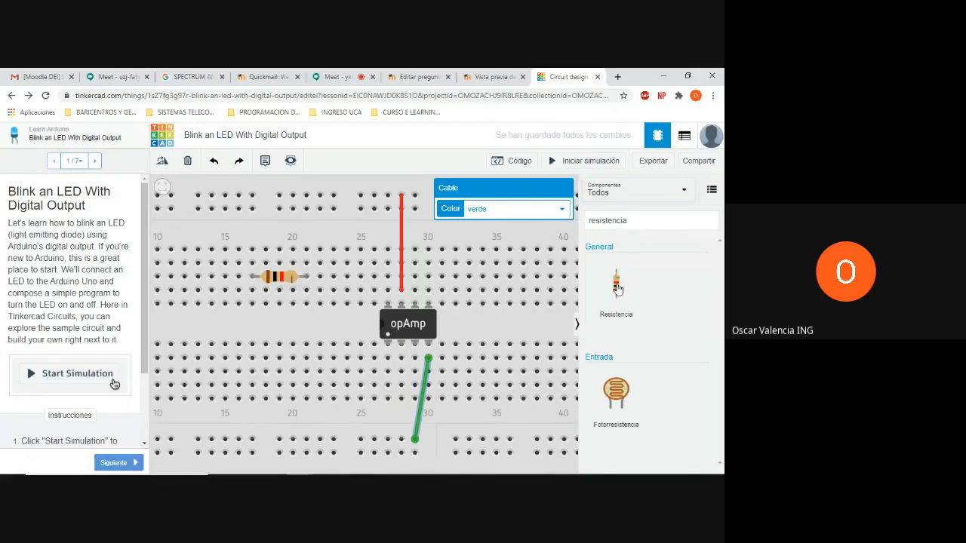
Place a second resistor horizontally in the same row as the first, spanning columns 31 to 35
{"action": "left_click_drag", "start_coordinate": [617, 287], "coordinate": [462, 270]}
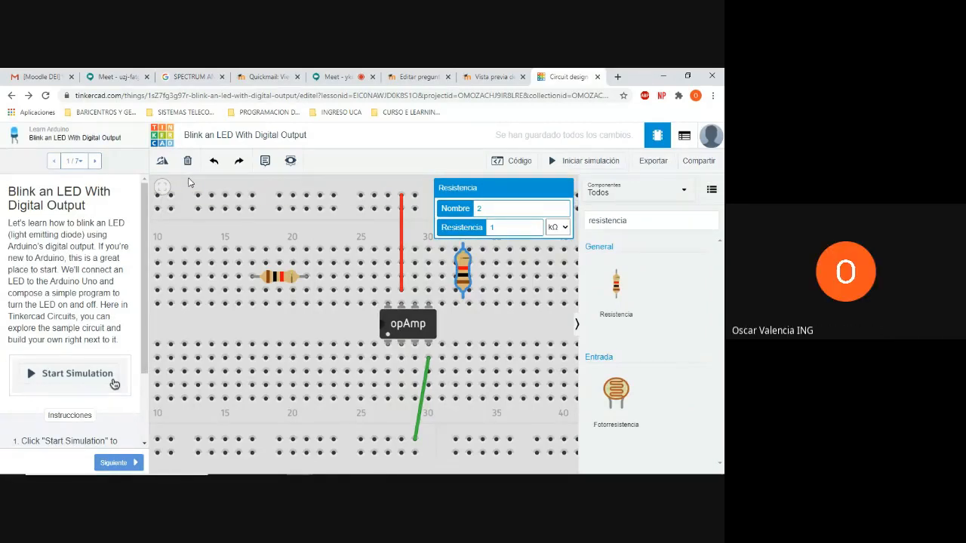
{"action": "left_click", "coordinate": [162, 163]}
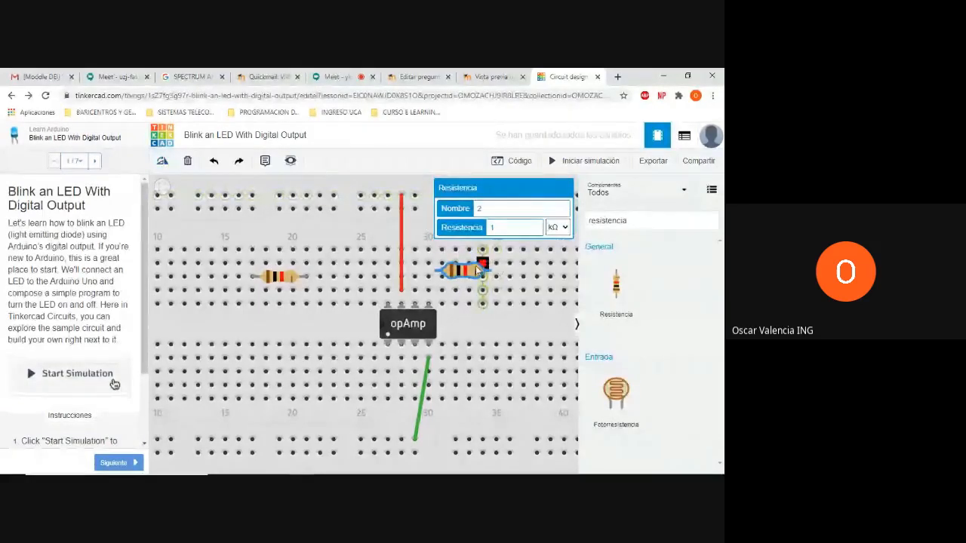
{"action": "left_click_drag", "start_coordinate": [463, 274], "coordinate": [467, 304]}
{"action": "left_click", "coordinate": [467, 304]}
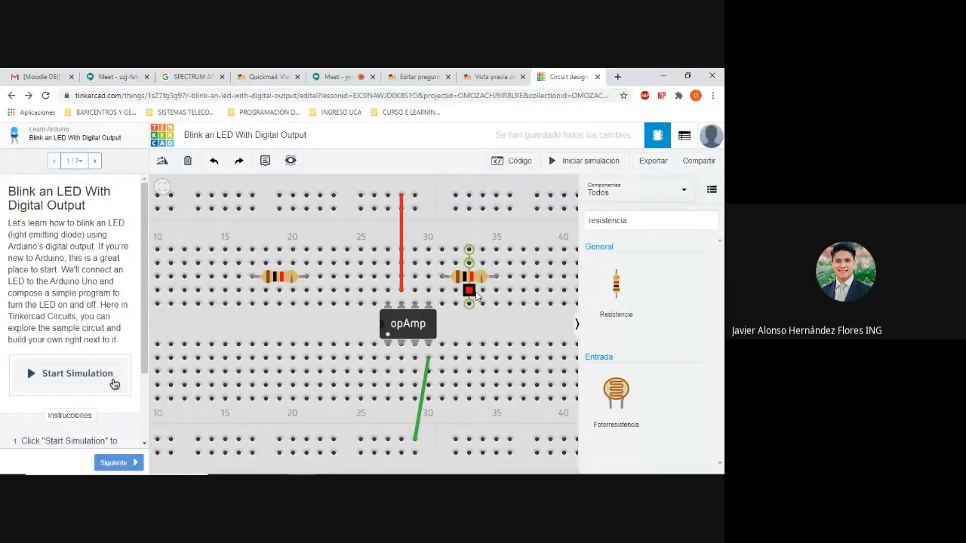
Wire the op-amp's upper pin at column 29 horizontally to the second resistor's near lead at column 31
{"action": "left_click", "coordinate": [414, 293]}
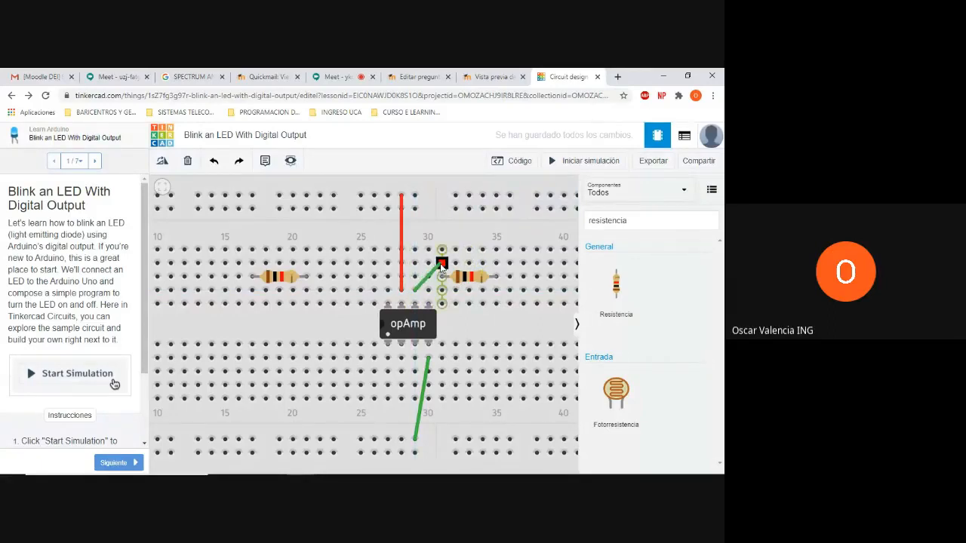
{"action": "left_click", "coordinate": [441, 263]}
{"action": "left_click_drag", "start_coordinate": [442, 265], "coordinate": [442, 290]}
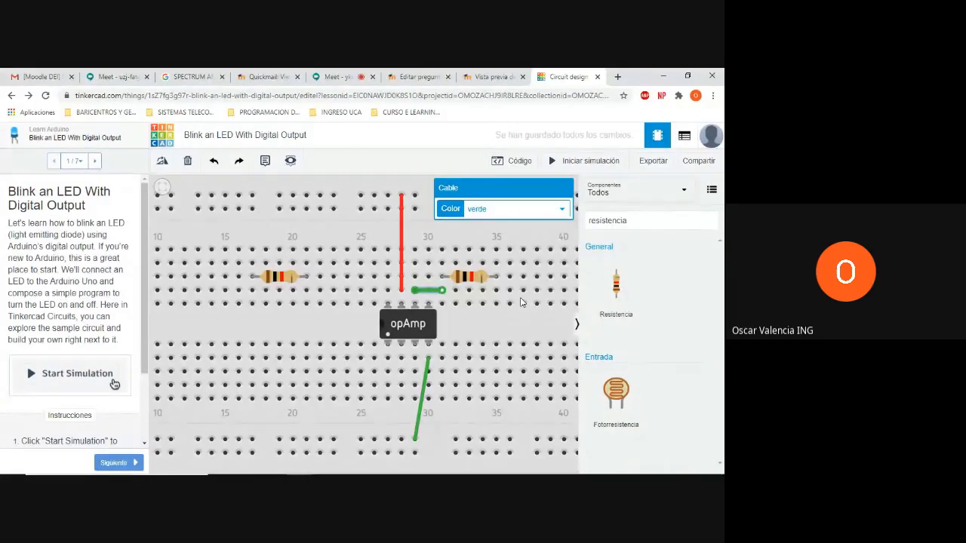
Connect the second resistor's far lead at column 35 to the first resistor's lead at column 21 with a straight green wire
{"action": "left_click", "coordinate": [496, 264]}
{"action": "left_click", "coordinate": [415, 262]}
{"action": "left_click_drag", "start_coordinate": [401, 270], "coordinate": [307, 265]}
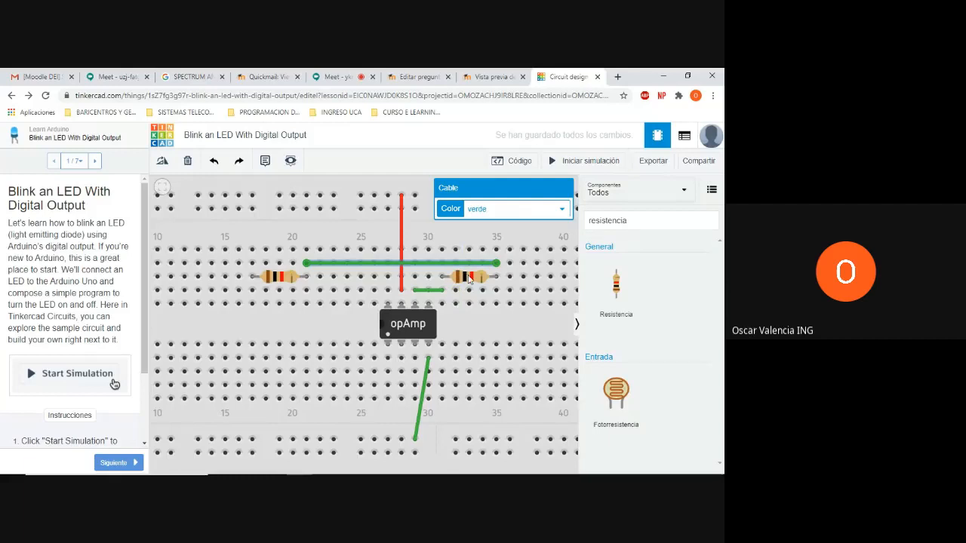
Set the first resistor's resistance to 10 Ω
{"action": "left_click", "coordinate": [272, 282]}
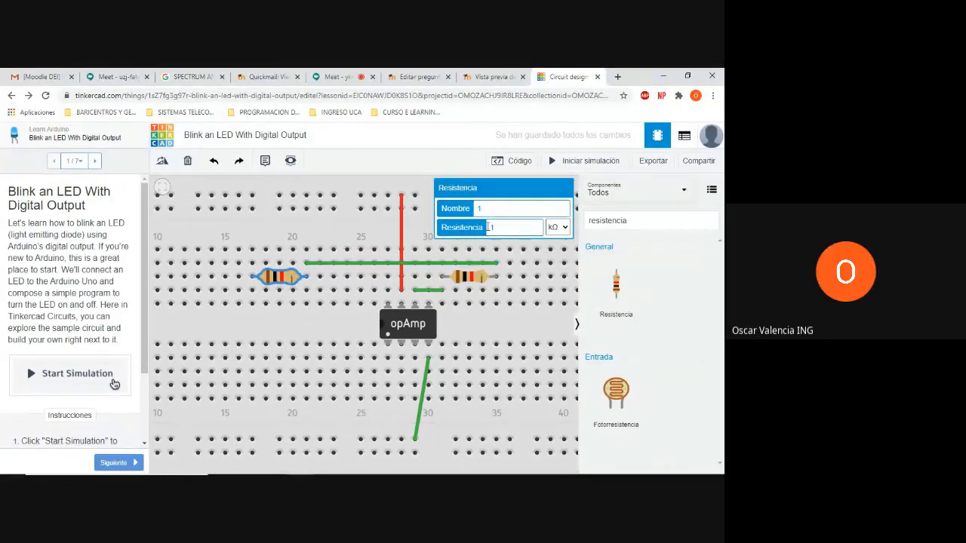
{"action": "left_click", "coordinate": [516, 227]}
{"action": "type", "text": "0"}
{"action": "left_click", "coordinate": [566, 227]}
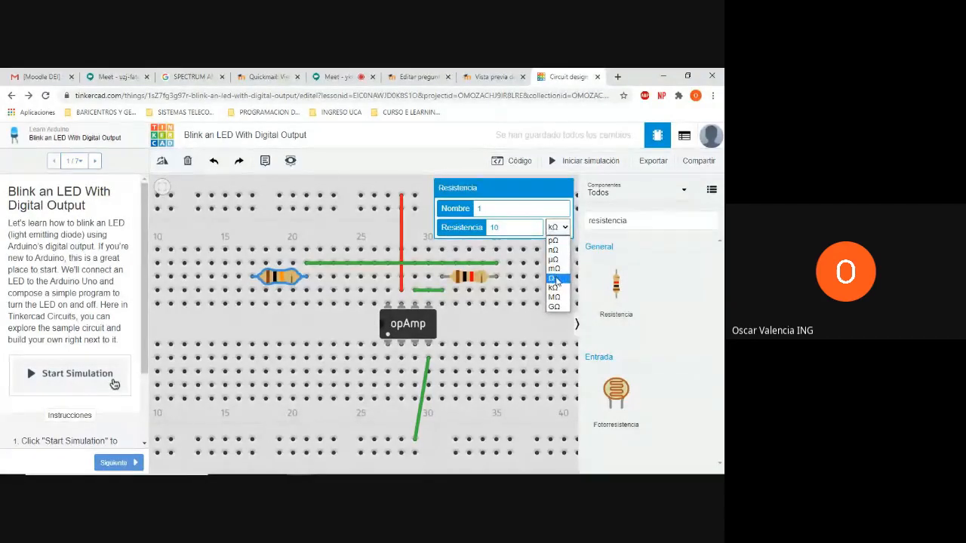
{"action": "left_click", "coordinate": [565, 229]}
{"action": "left_click", "coordinate": [566, 230]}
{"action": "left_click", "coordinate": [556, 277]}
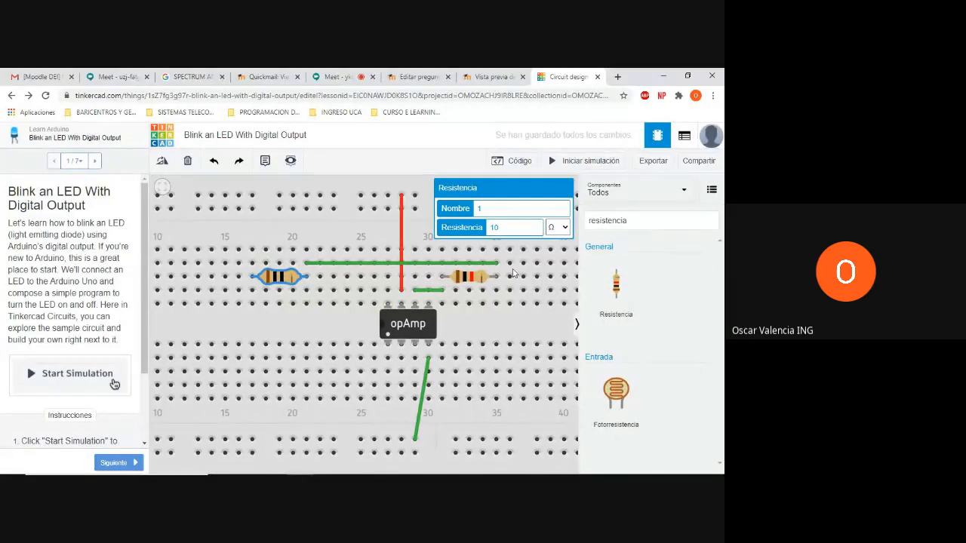
{"action": "left_click", "coordinate": [472, 280]}
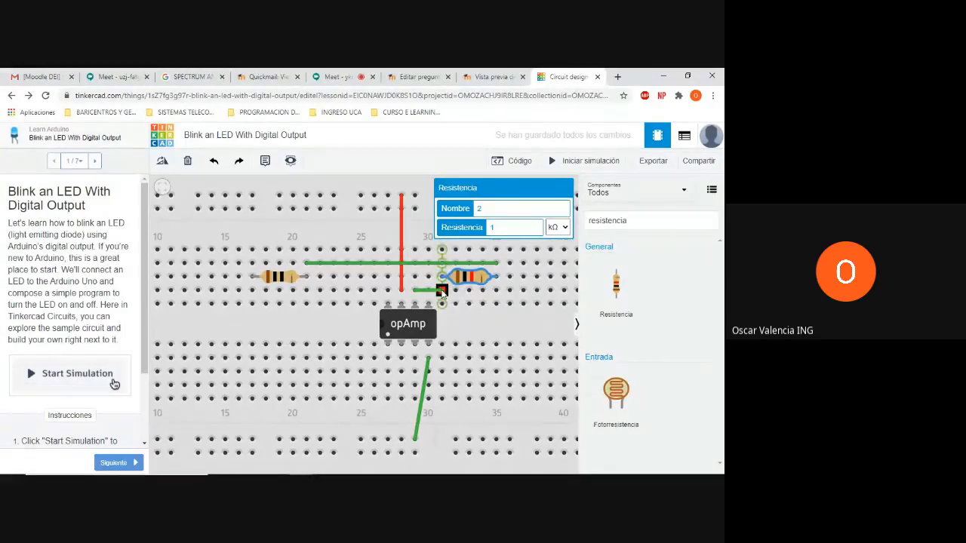
{"action": "left_click_drag", "start_coordinate": [441, 276], "coordinate": [415, 279]}
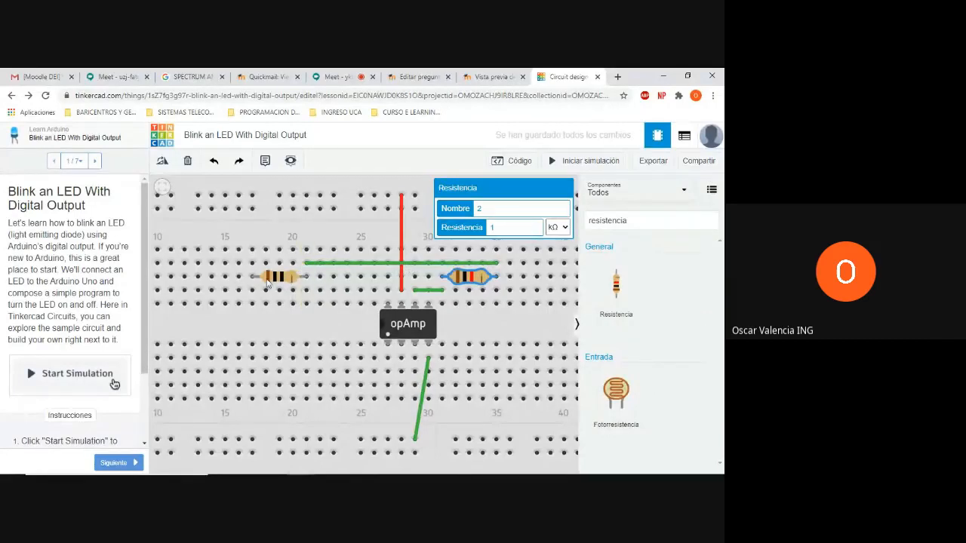
Wire the op-amp's lower pin at column 28 to column 17 and bridge the central gap there to the first resistor's outer lead
{"action": "left_click", "coordinate": [401, 358]}
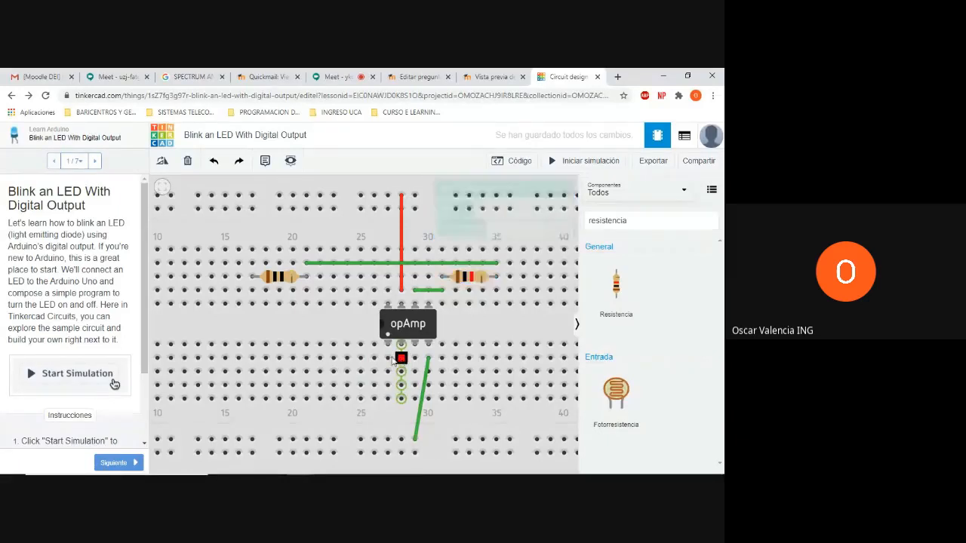
{"action": "left_click", "coordinate": [253, 358]}
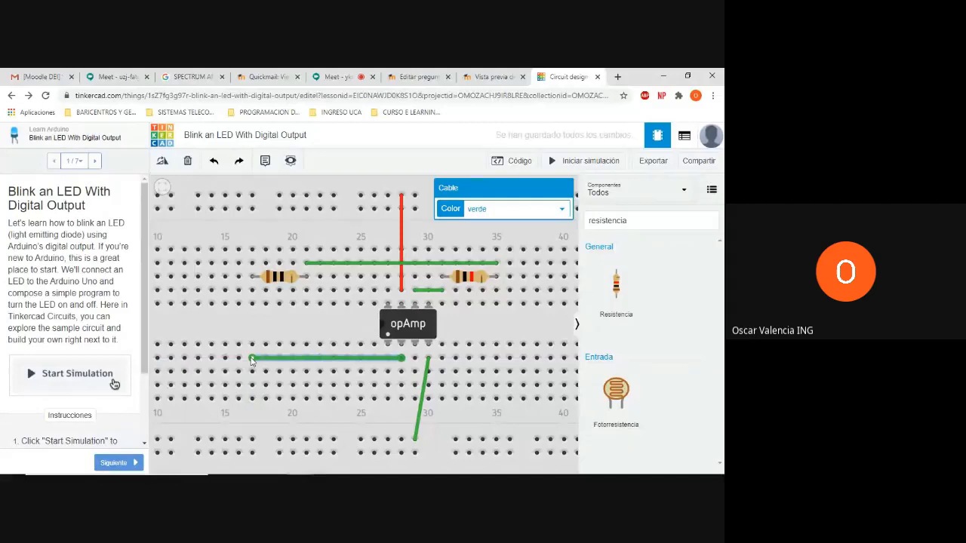
{"action": "left_click", "coordinate": [251, 290]}
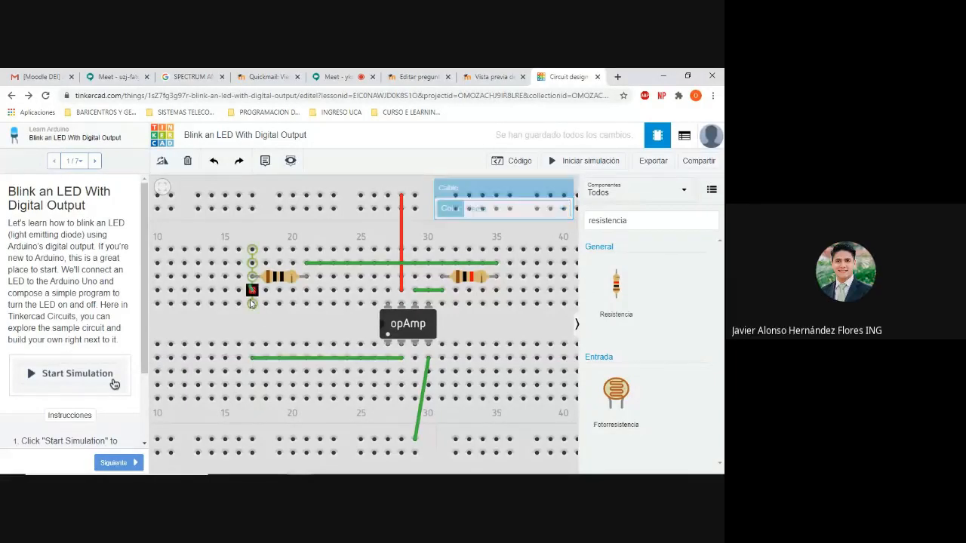
{"action": "left_click", "coordinate": [253, 345]}
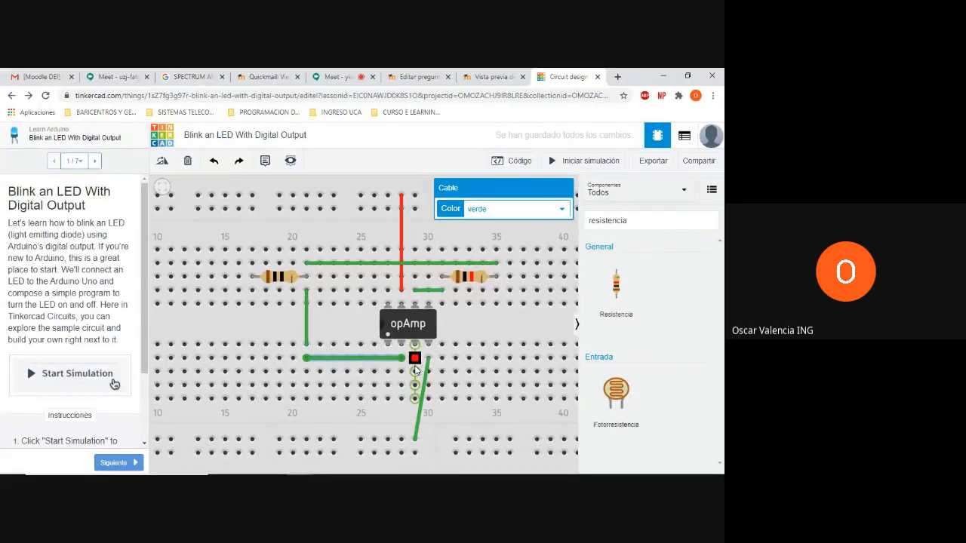
Wire the op-amp's lower pin at column 29 to the inner lower power rail near column 28
{"action": "left_click", "coordinate": [414, 400]}
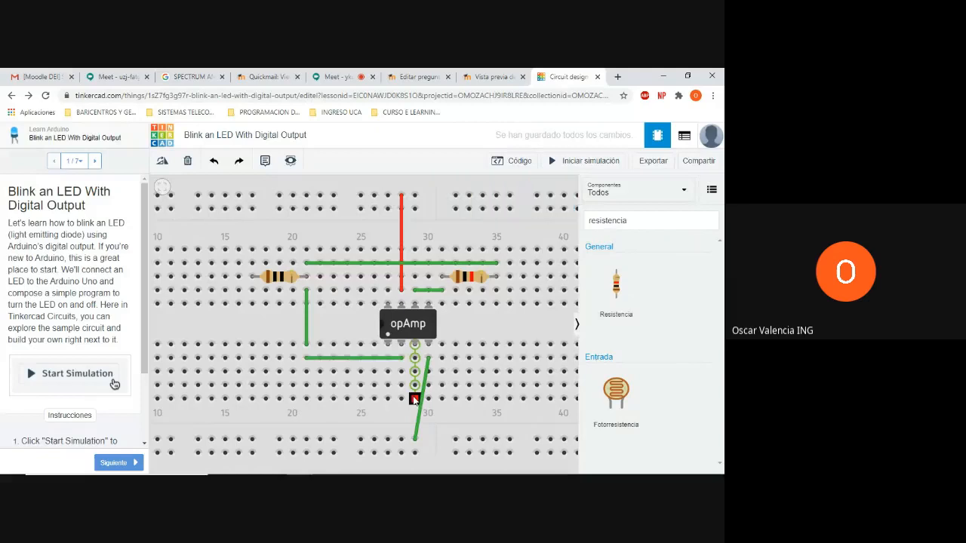
{"action": "left_click", "coordinate": [400, 439]}
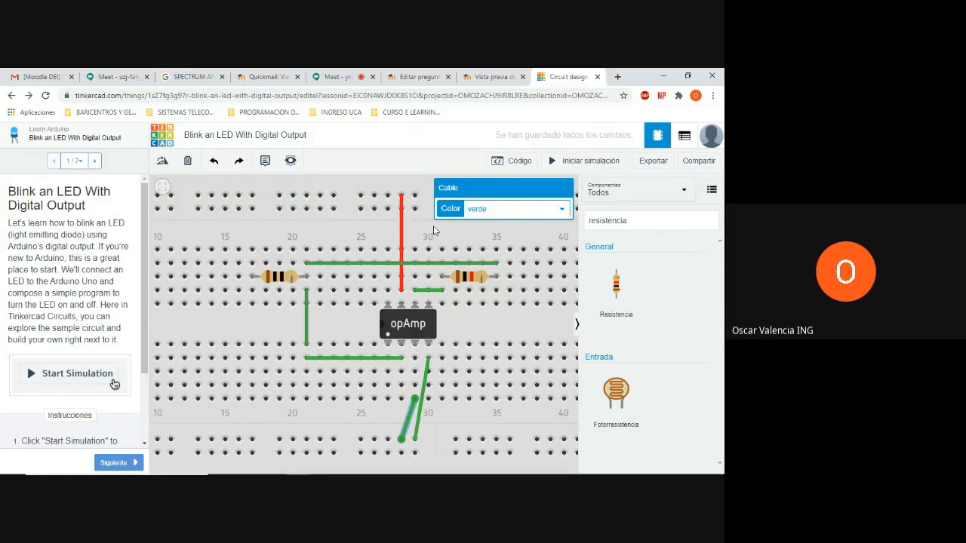
Hide the component library and move the whole breadboard assembly toward the left side of the workspace, leaving it deselected
{"action": "left_click", "coordinate": [577, 327]}
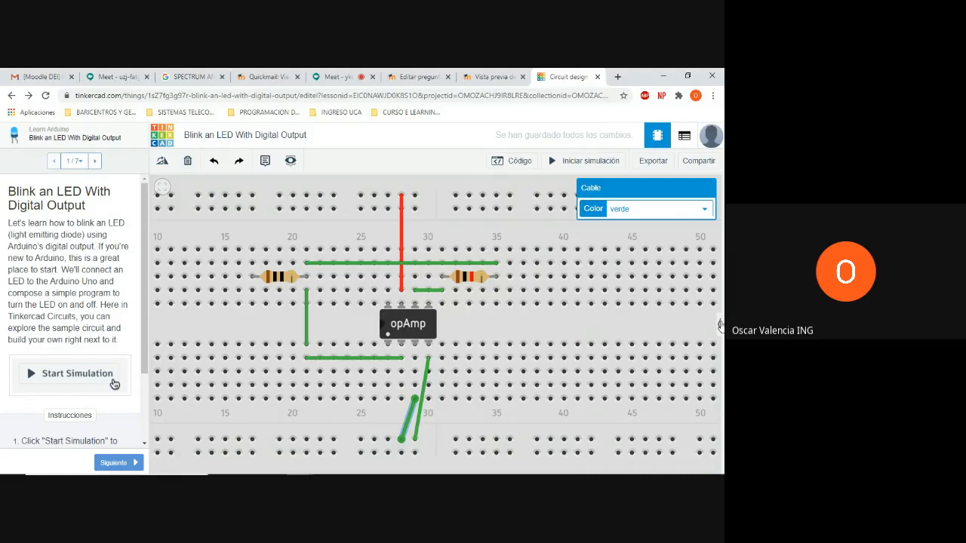
{"action": "left_click", "coordinate": [719, 325]}
{"action": "left_click", "coordinate": [577, 327]}
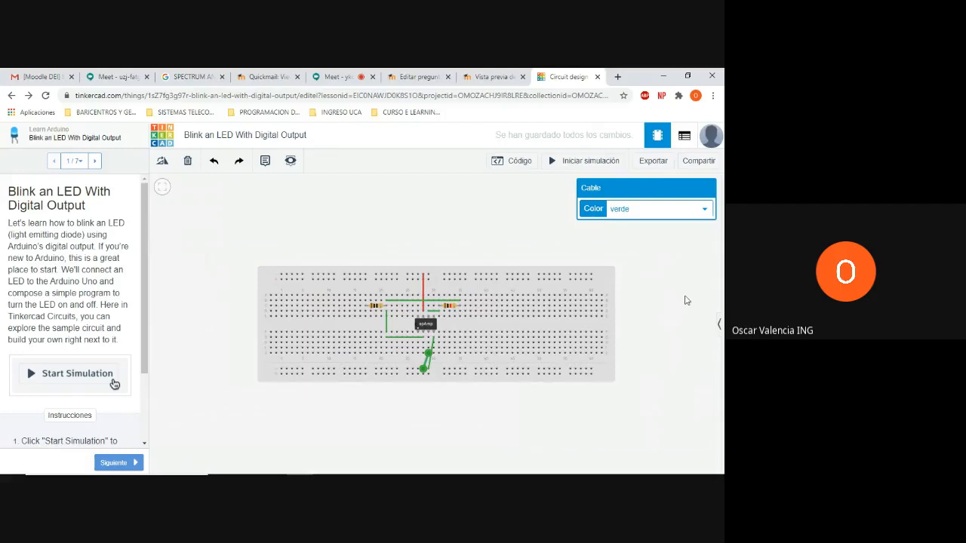
{"action": "left_click_drag", "start_coordinate": [530, 329], "coordinate": [469, 325]}
{"action": "left_click", "coordinate": [642, 357]}
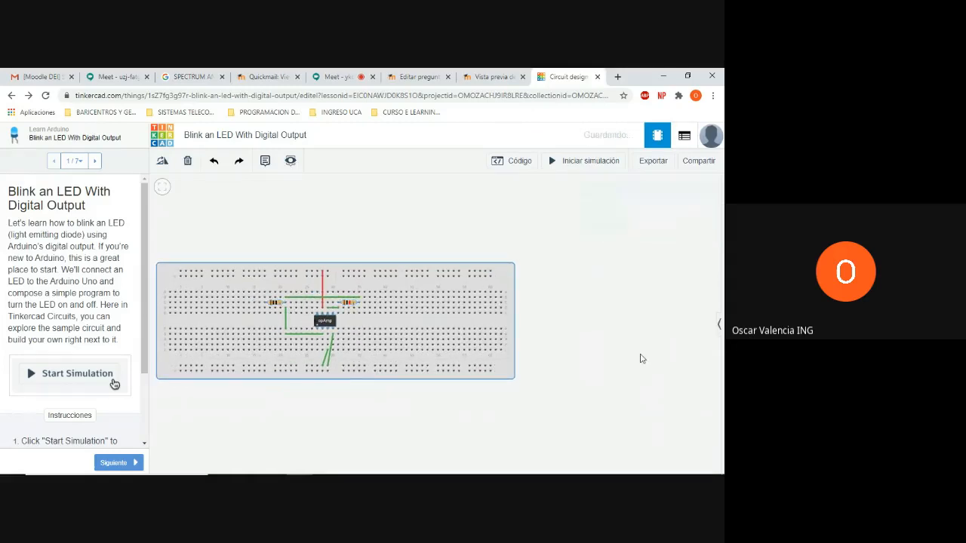
Place a function generator (Generador de función) from the full component library above the breadboard's left end and deselect it
{"action": "left_click", "coordinate": [719, 325]}
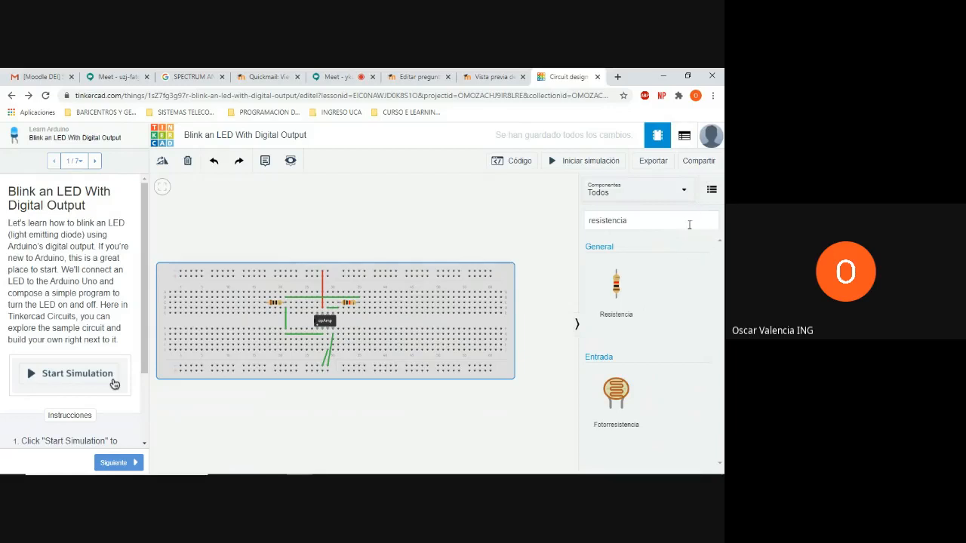
{"action": "left_click", "coordinate": [605, 198]}
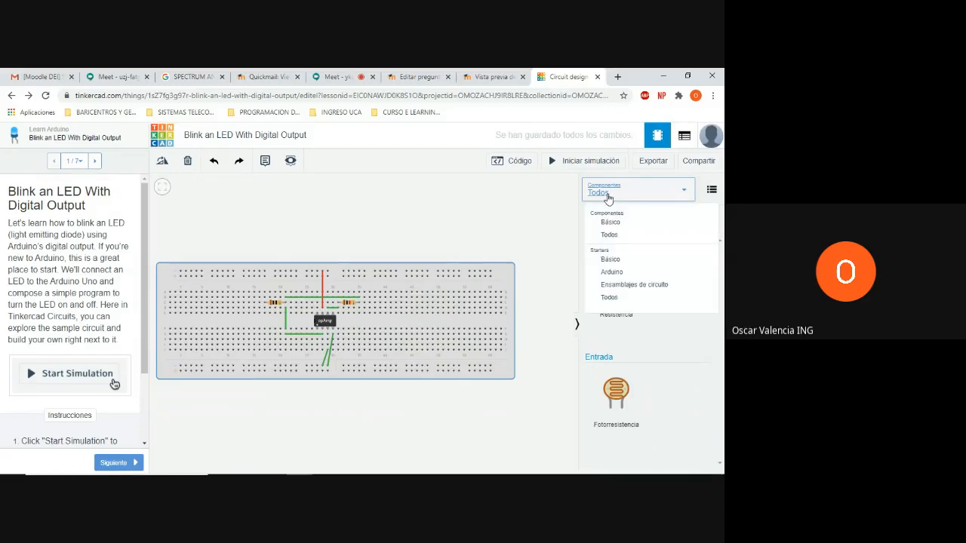
{"action": "left_click", "coordinate": [622, 236]}
{"action": "scroll", "coordinate": [653, 347], "scroll_direction": "down", "scroll_amount": 2}
{"action": "scroll", "coordinate": [653, 347], "scroll_direction": "down", "scroll_amount": 3}
{"action": "scroll", "coordinate": [653, 347], "scroll_direction": "down", "scroll_amount": 5}
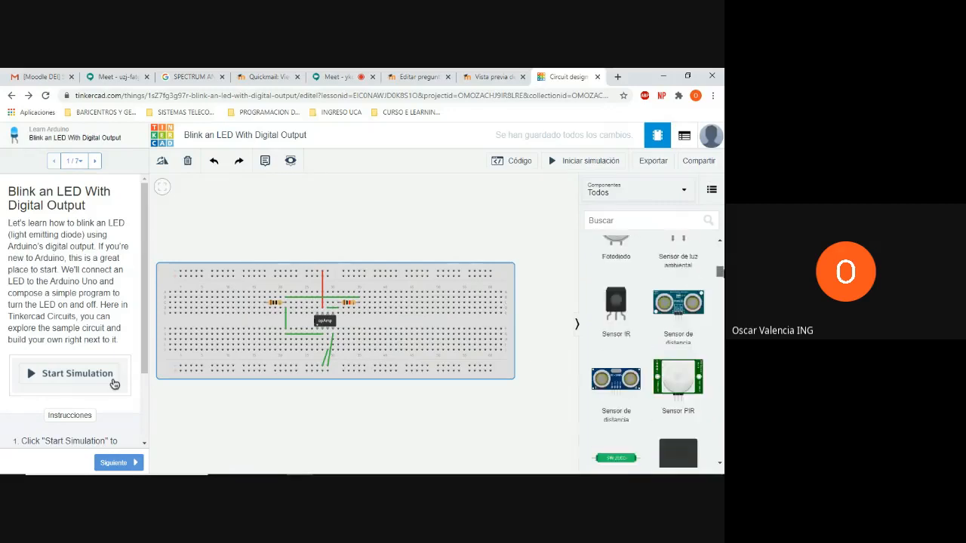
{"action": "scroll", "coordinate": [653, 347], "scroll_direction": "down", "scroll_amount": 5}
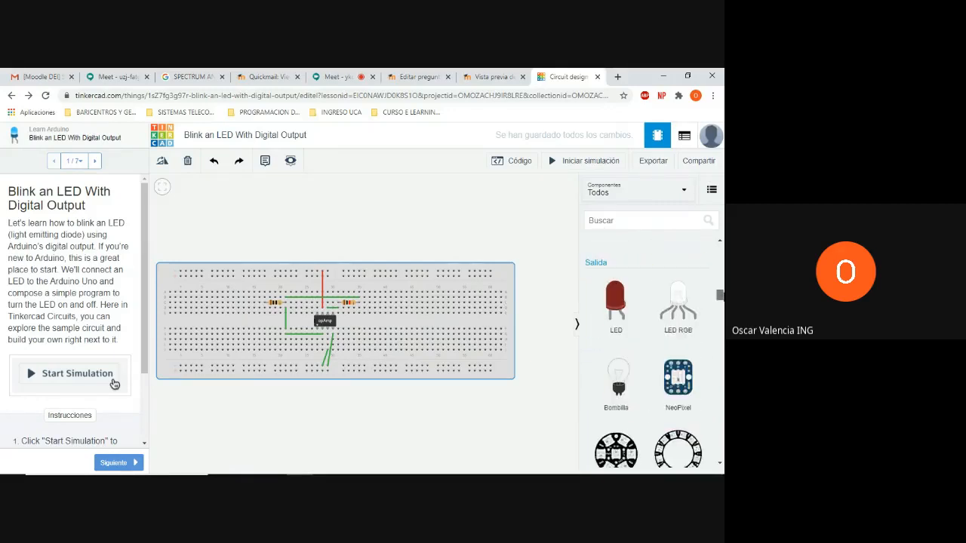
{"action": "scroll", "coordinate": [653, 347], "scroll_direction": "down", "scroll_amount": 5}
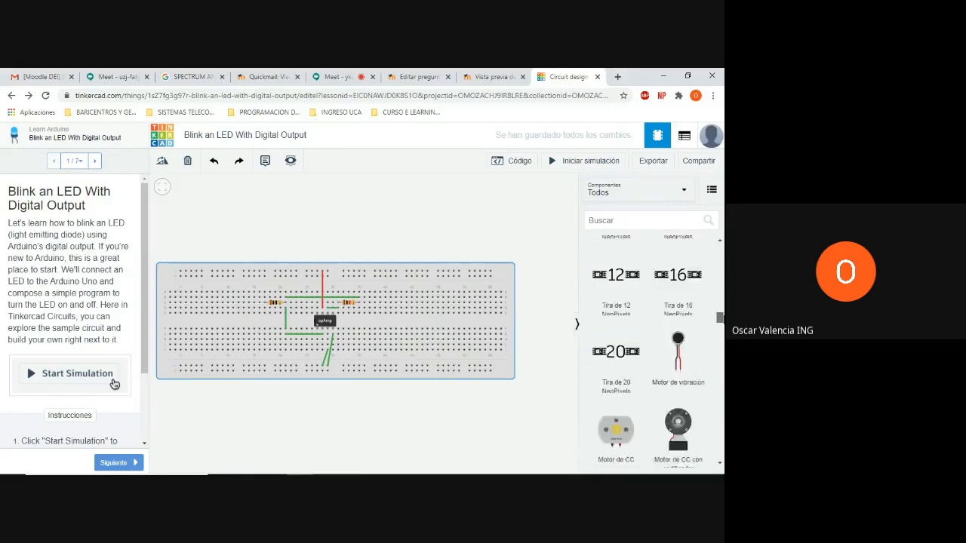
{"action": "scroll", "coordinate": [653, 347], "scroll_direction": "down", "scroll_amount": 2}
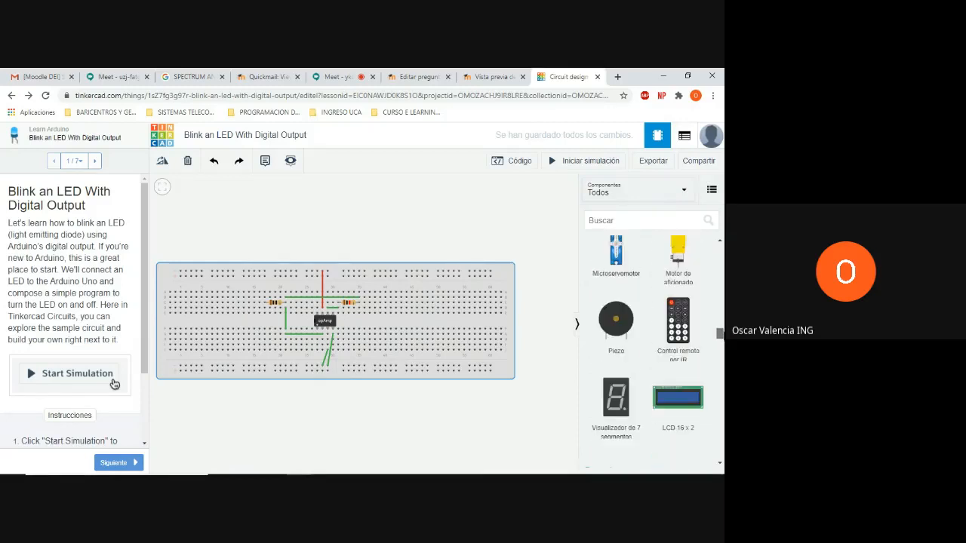
{"action": "scroll", "coordinate": [653, 347], "scroll_direction": "down", "scroll_amount": 3}
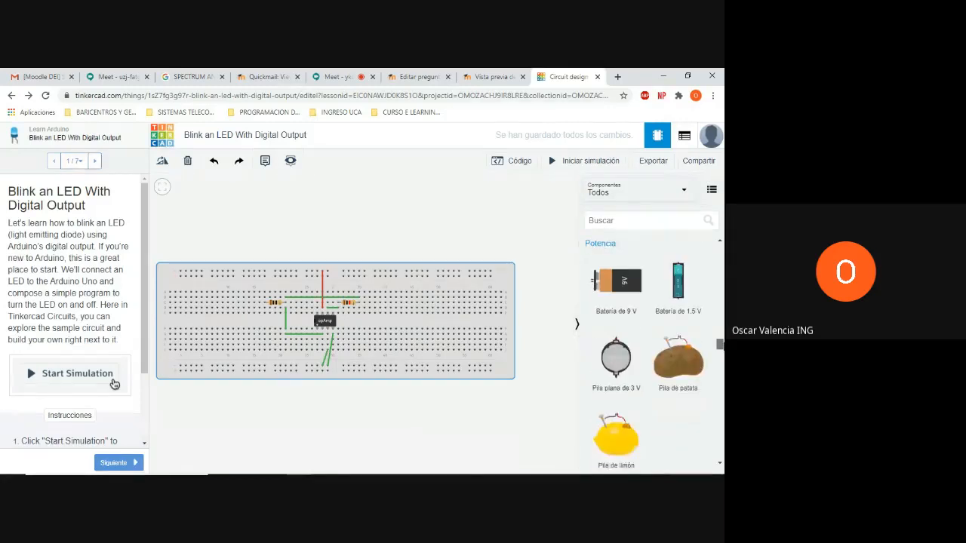
{"action": "scroll", "coordinate": [652, 347], "scroll_direction": "down", "scroll_amount": 3}
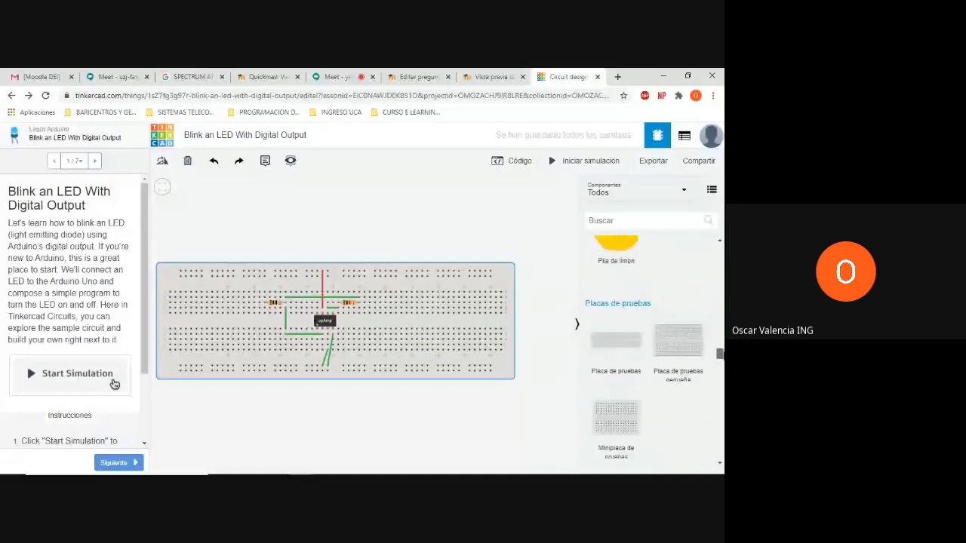
{"action": "scroll", "coordinate": [652, 347], "scroll_direction": "down", "scroll_amount": 4}
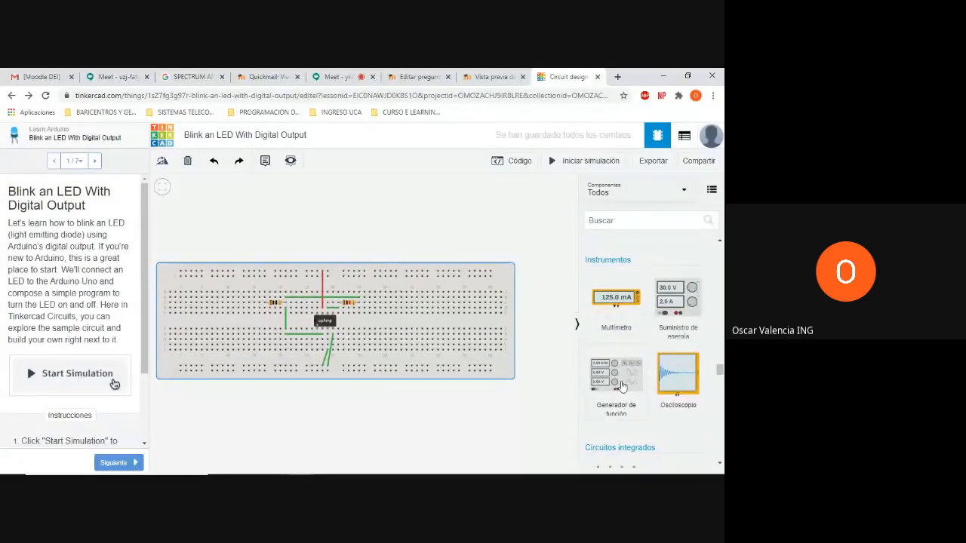
{"action": "left_click", "coordinate": [621, 387]}
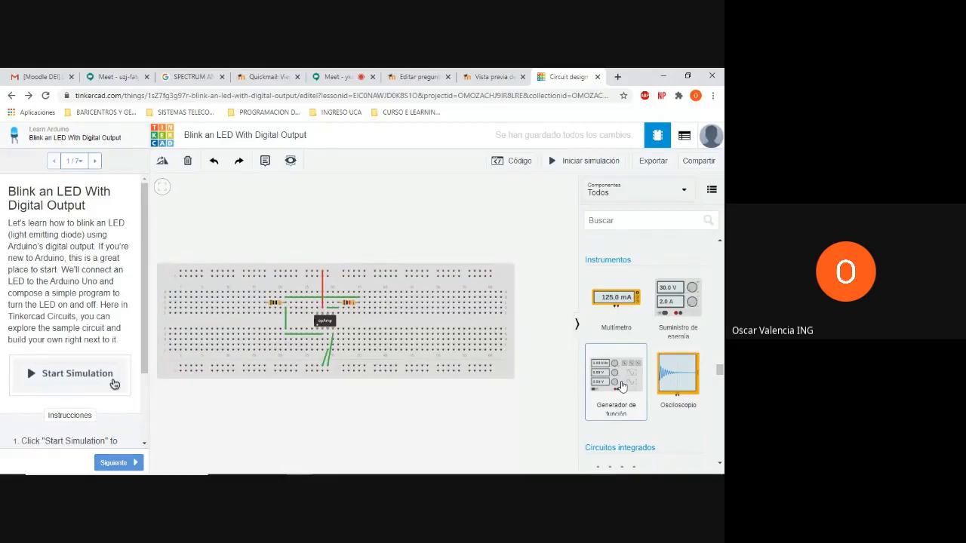
{"action": "left_click_drag", "start_coordinate": [621, 387], "coordinate": [217, 251]}
{"action": "left_click", "coordinate": [287, 242]}
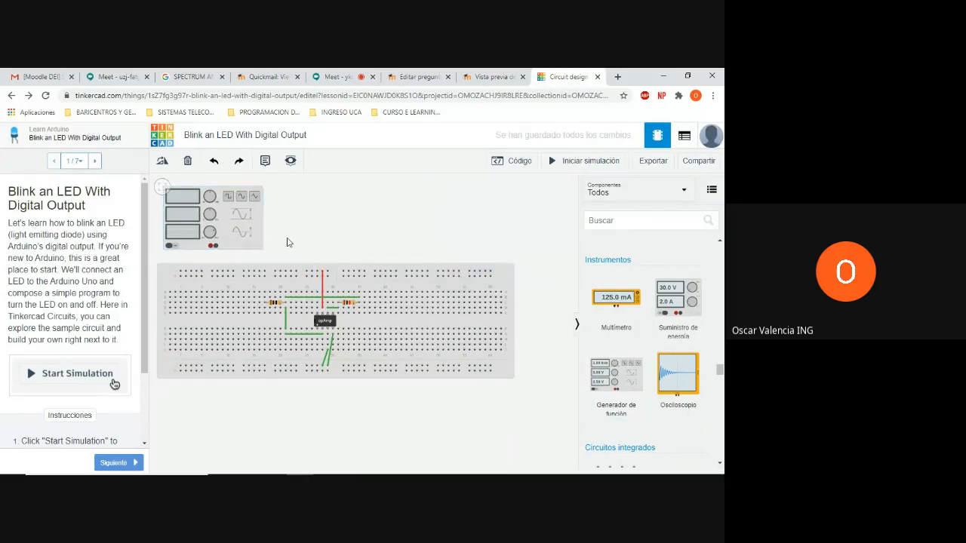
Wire the function generator's positive terminal to the first resistor's outer lead at column 17 and colour the wire blue (azul)
{"action": "left_click", "coordinate": [211, 249]}
{"action": "left_click", "coordinate": [265, 299]}
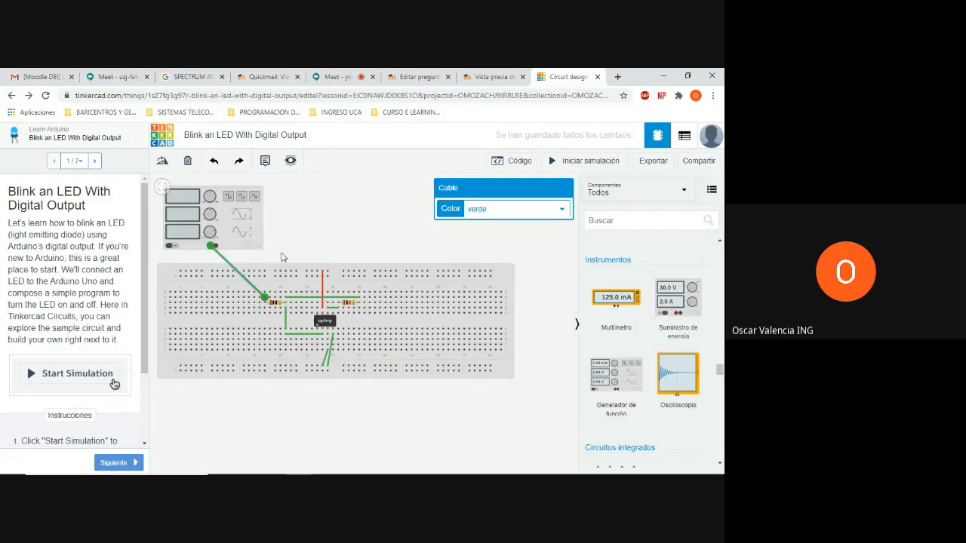
{"action": "left_click", "coordinate": [490, 210]}
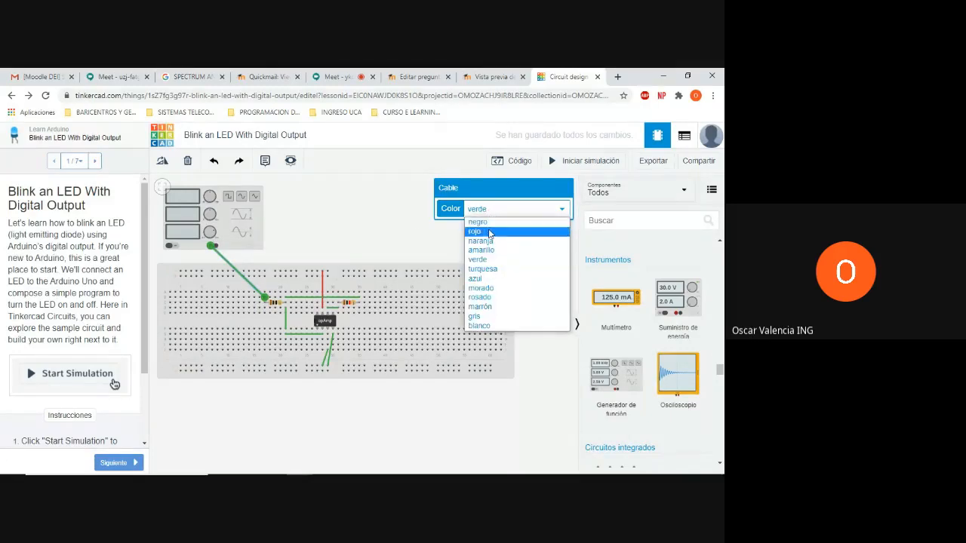
{"action": "left_click", "coordinate": [476, 279]}
{"action": "left_click", "coordinate": [381, 248]}
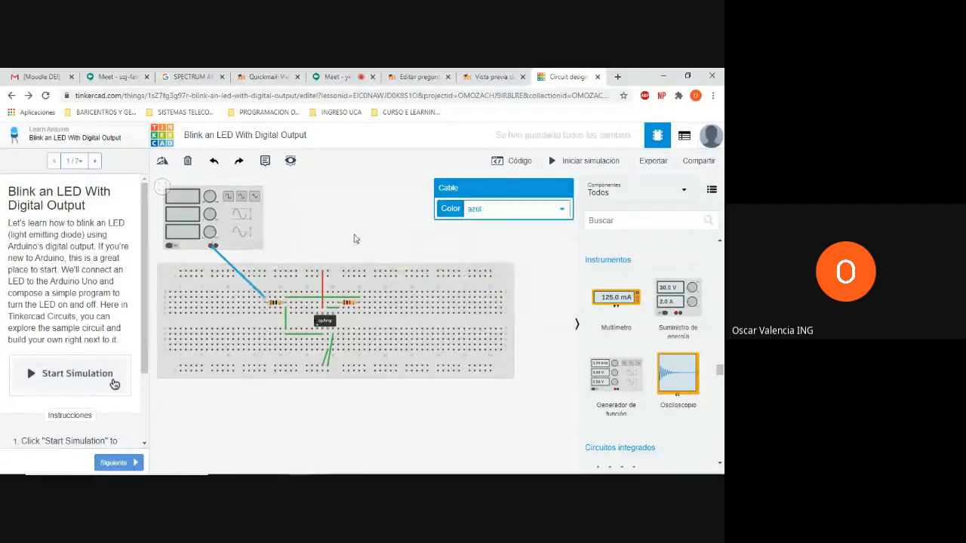
Wire the function generator's negative terminal to the inner lower power rail near column 8 and colour the wire black (negro)
{"action": "left_click", "coordinate": [215, 248]}
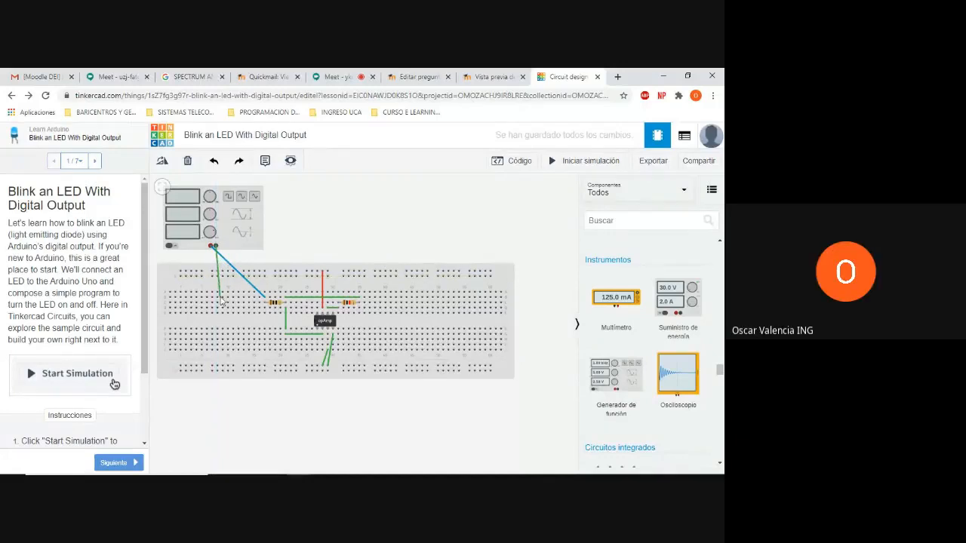
{"action": "left_click", "coordinate": [217, 368]}
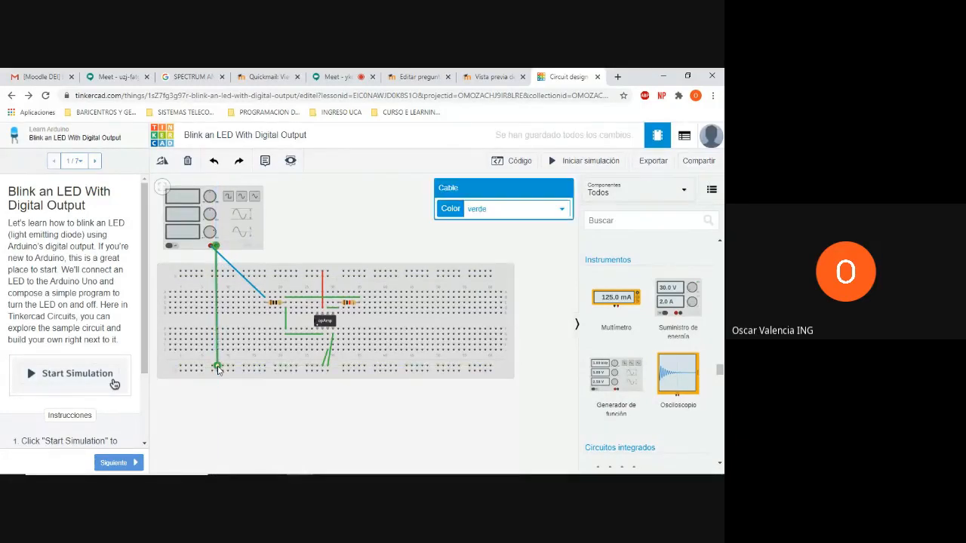
{"action": "left_click", "coordinate": [486, 213]}
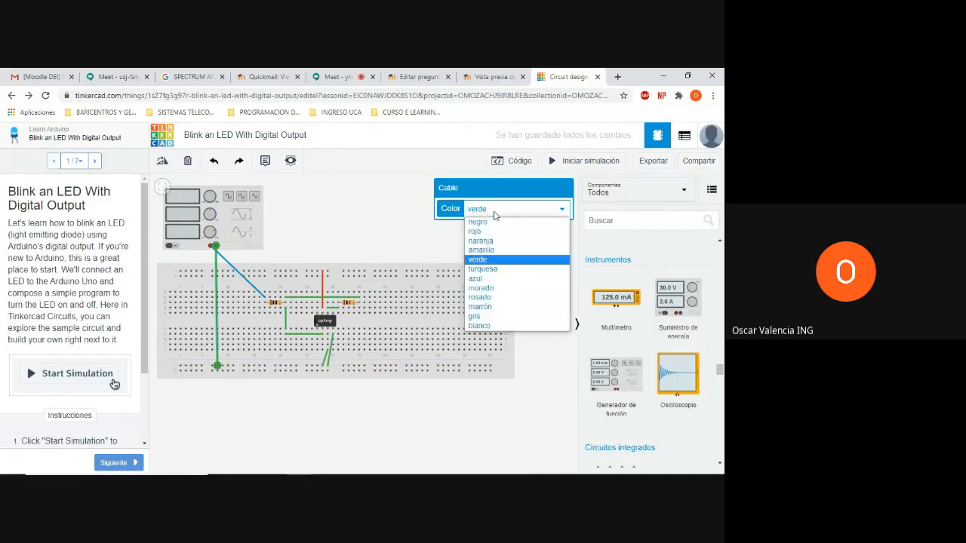
{"action": "left_click", "coordinate": [490, 223]}
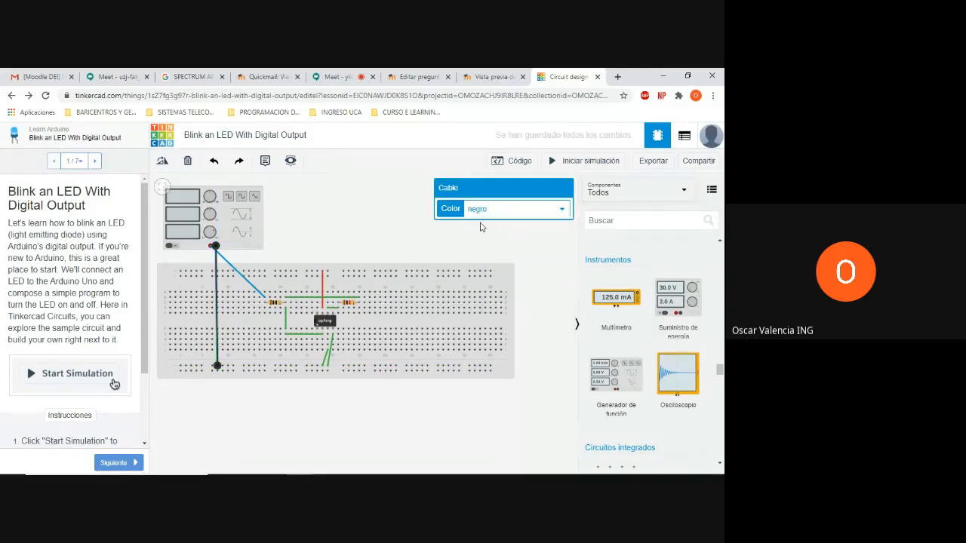
{"action": "left_click", "coordinate": [362, 217]}
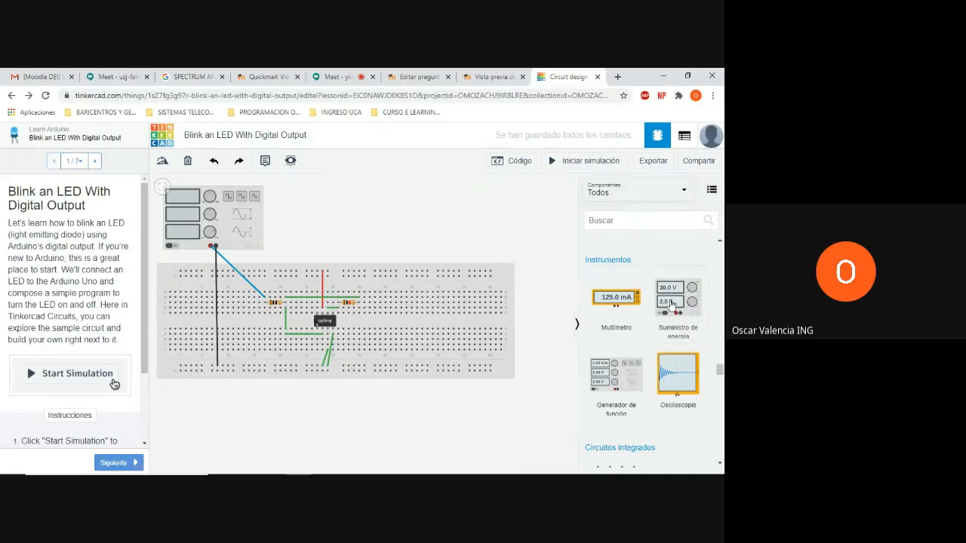
Place a power supply (Suministro de energía) above the breadboard and wire its positive terminal to the outer upper power rail near column 27
{"action": "left_click_drag", "start_coordinate": [669, 304], "coordinate": [389, 233]}
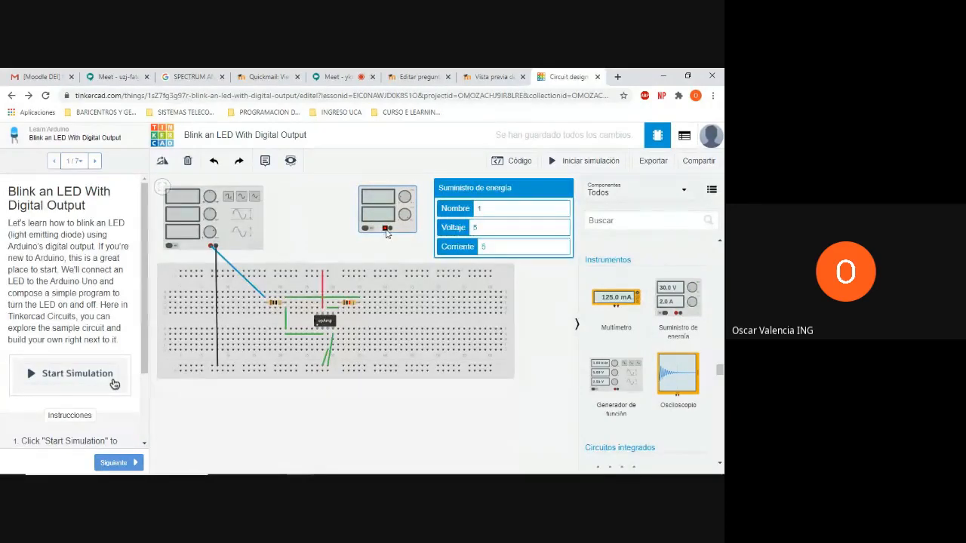
{"action": "left_click", "coordinate": [386, 229]}
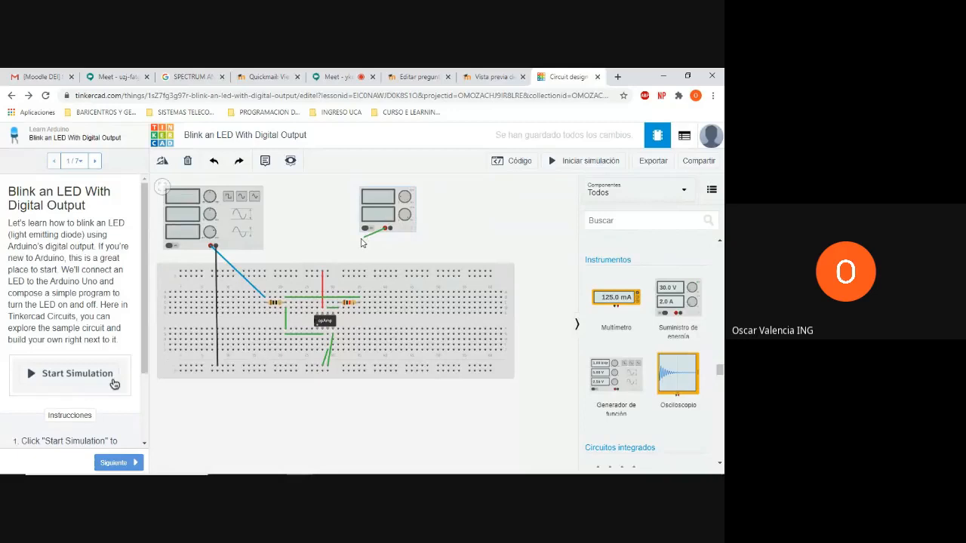
{"action": "left_click", "coordinate": [317, 271]}
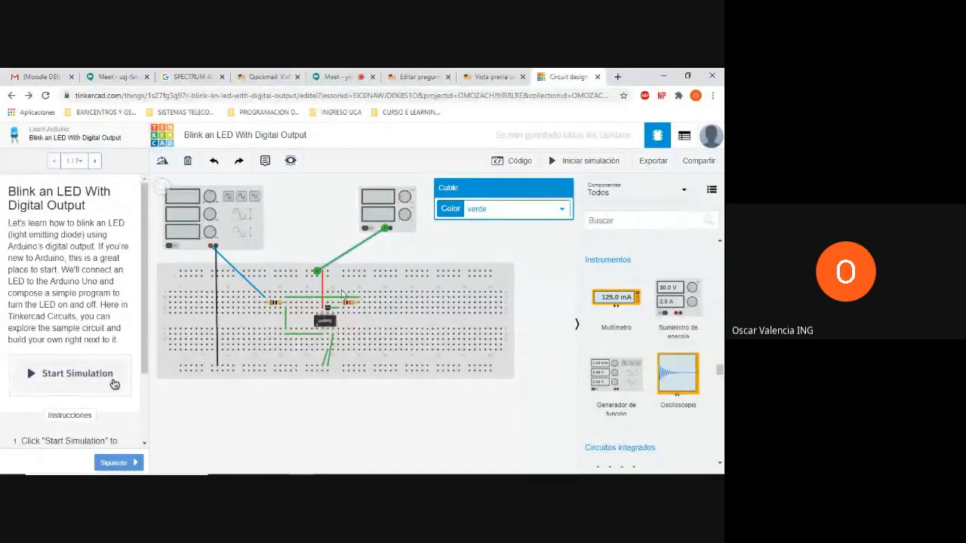
Wire the power supply's negative terminal to the inner lower power rail near column 41
{"action": "left_click", "coordinate": [390, 229]}
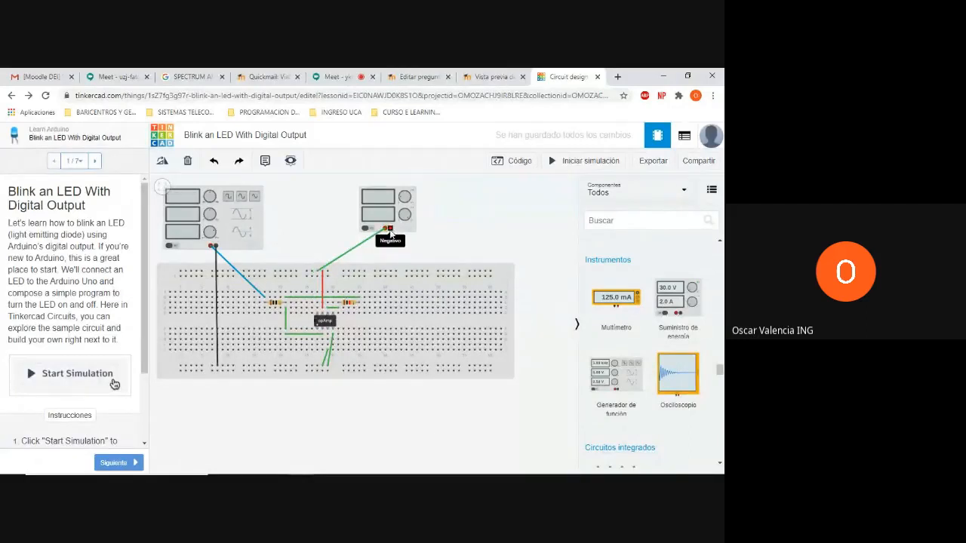
{"action": "left_click", "coordinate": [389, 232]}
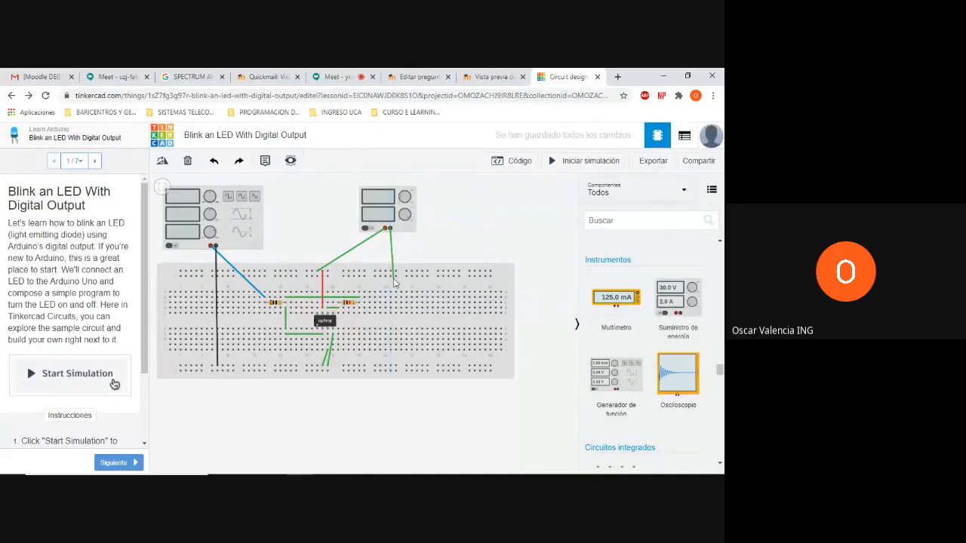
{"action": "left_click", "coordinate": [390, 368]}
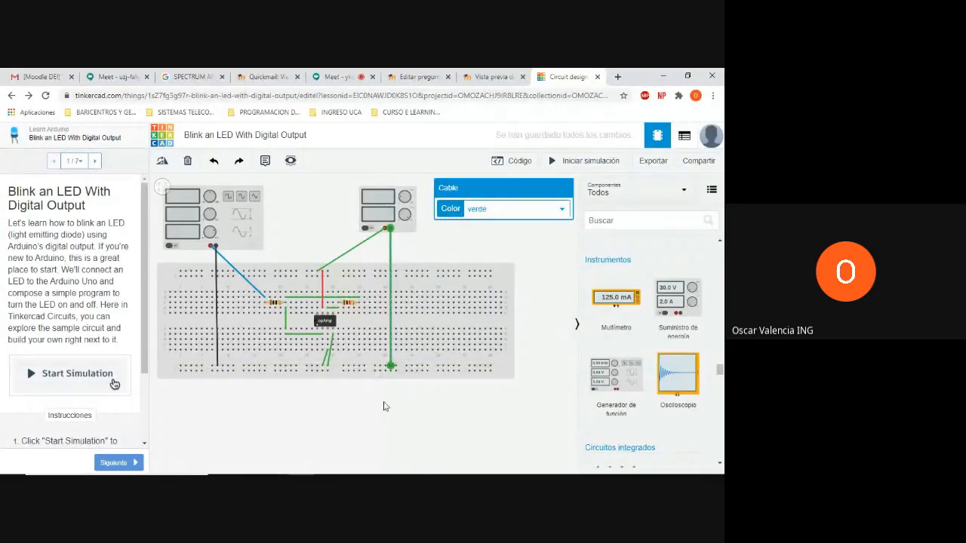
Move the breadboard with its components to the right beneath the instruments, discard the stray wire, and deselect everything
{"action": "scroll", "coordinate": [383, 406], "scroll_direction": "up", "scroll_amount": 5}
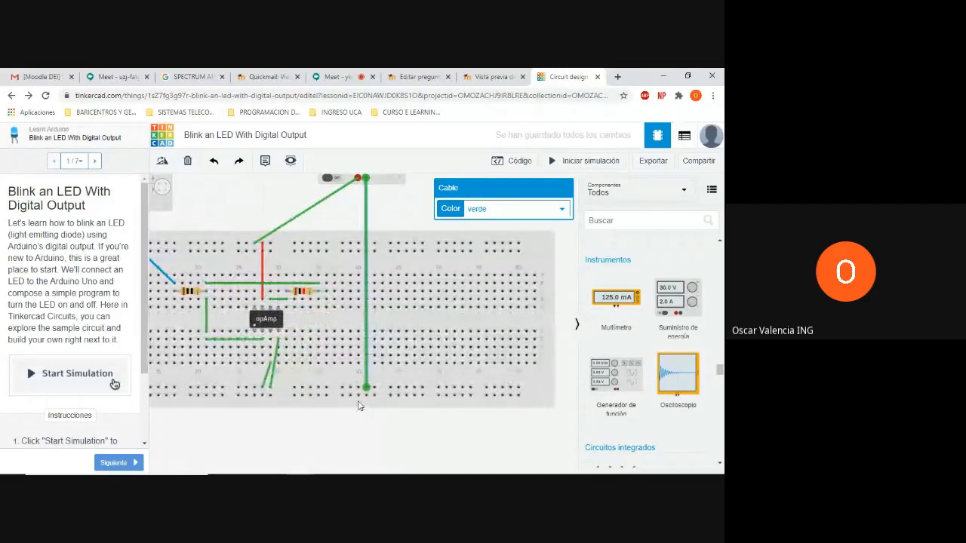
{"action": "left_click_drag", "start_coordinate": [393, 393], "coordinate": [453, 380]}
{"action": "left_click", "coordinate": [392, 386]}
{"action": "left_click", "coordinate": [457, 386]}
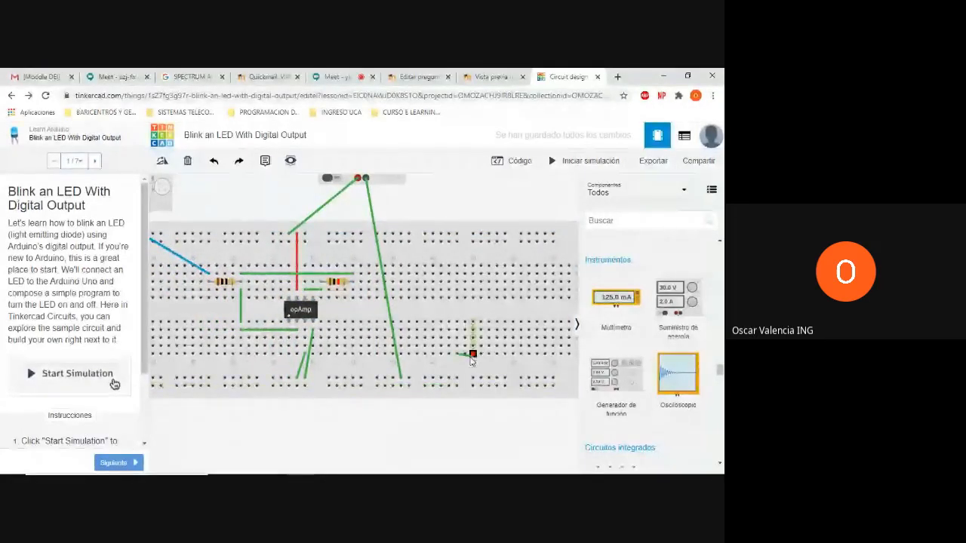
{"action": "key", "text": "Escape"}
{"action": "left_click_drag", "start_coordinate": [466, 368], "coordinate": [529, 380]}
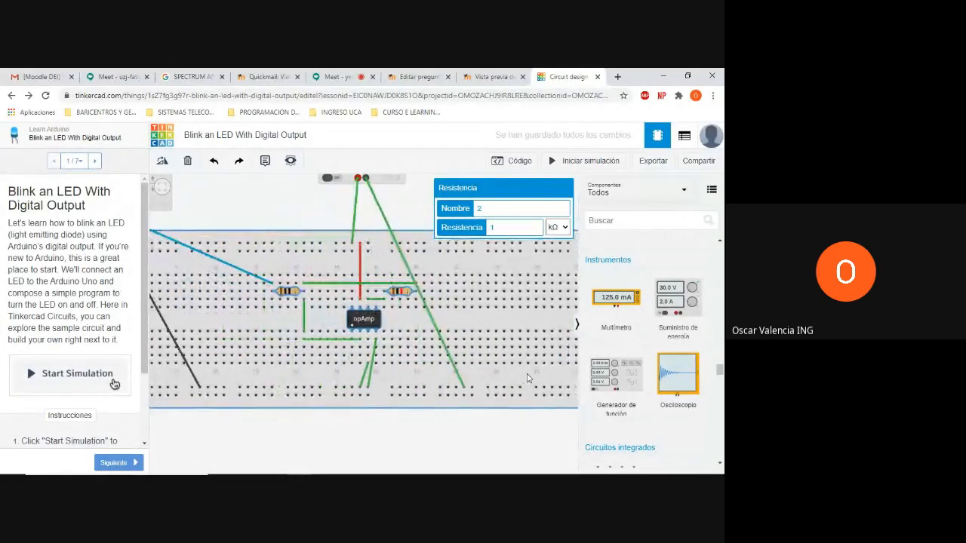
{"action": "left_click", "coordinate": [503, 417]}
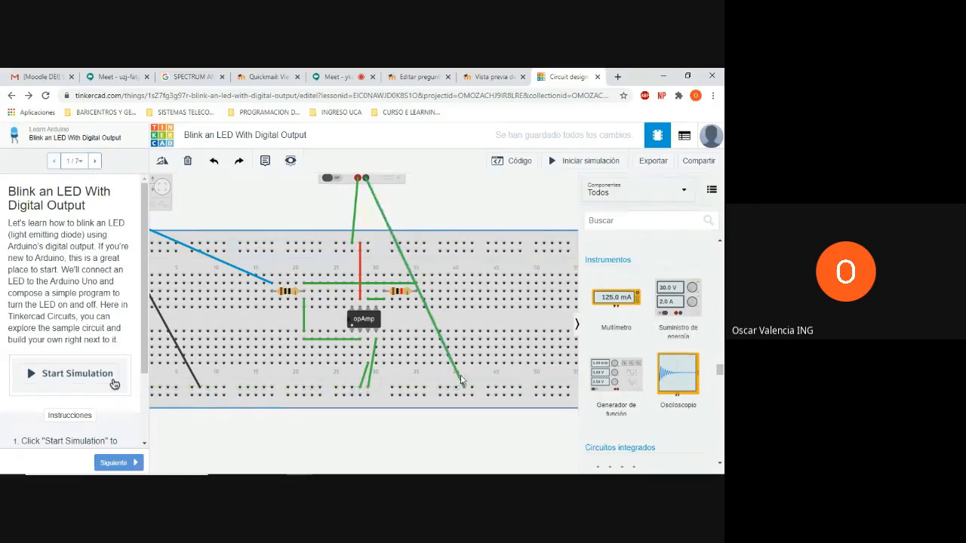
Colour the wire from the power supply's negative terminal to the lower rail black (negro) and deselect it
{"action": "left_click", "coordinate": [463, 387]}
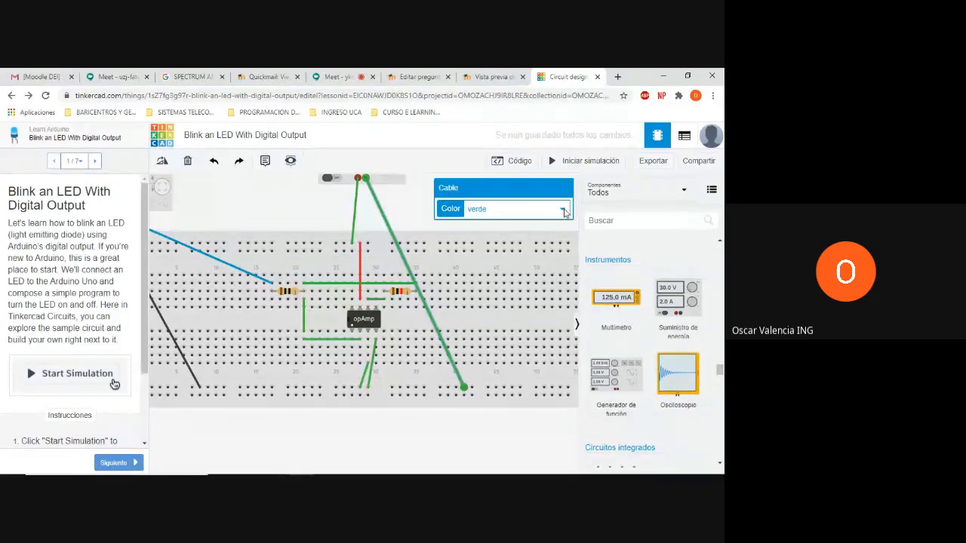
{"action": "left_click", "coordinate": [528, 209]}
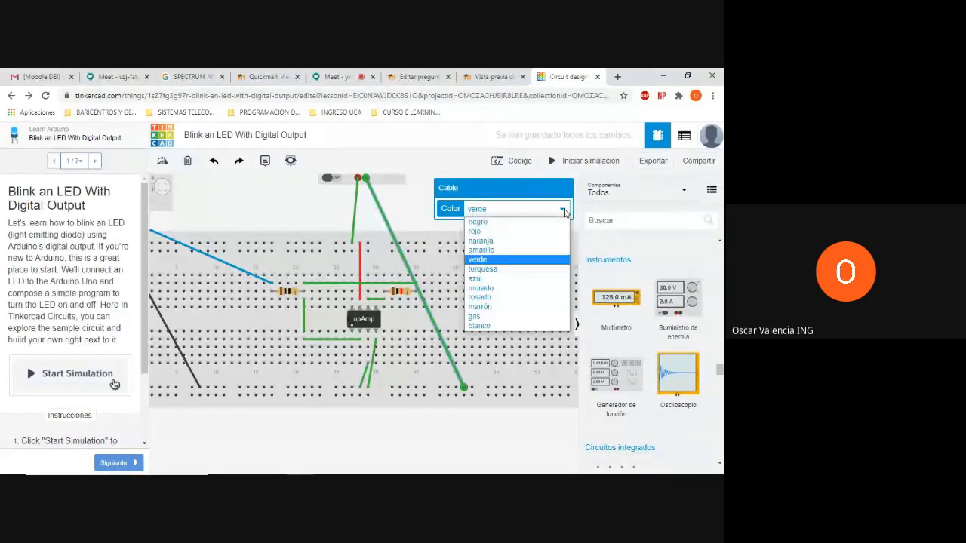
{"action": "left_click", "coordinate": [532, 222]}
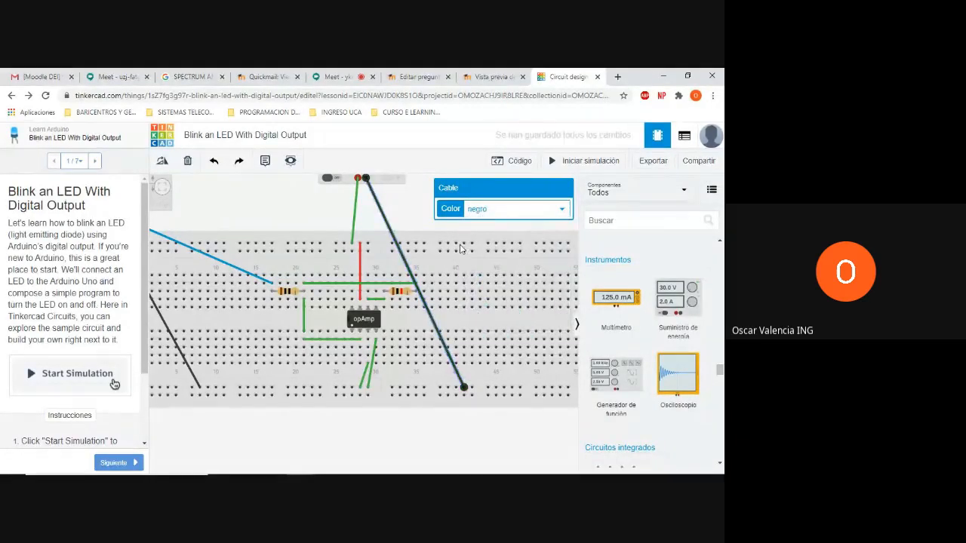
{"action": "left_click", "coordinate": [413, 213]}
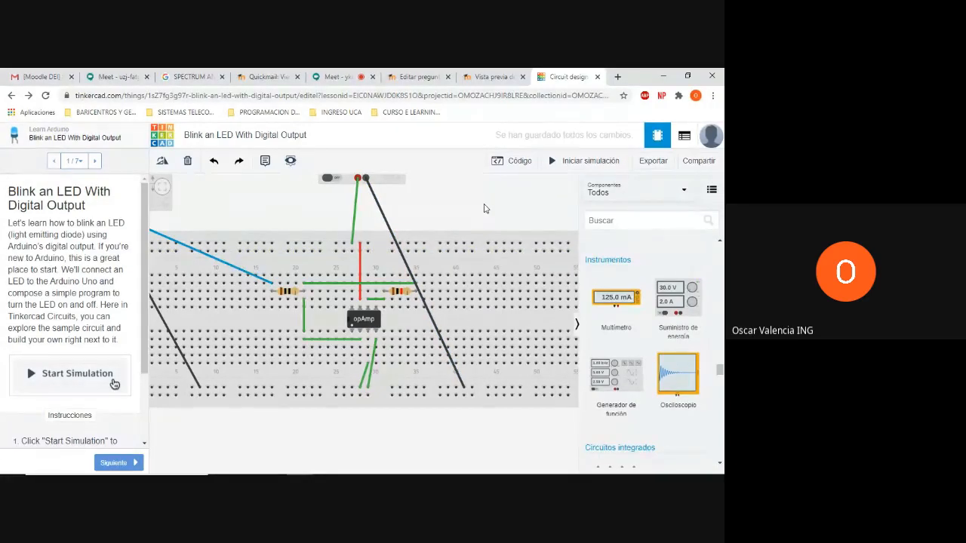
Draw a red freehand triangle as an op-amp symbol annotation over the upper right of the workspace
{"action": "left_click_drag", "start_coordinate": [500, 196], "coordinate": [501, 255]}
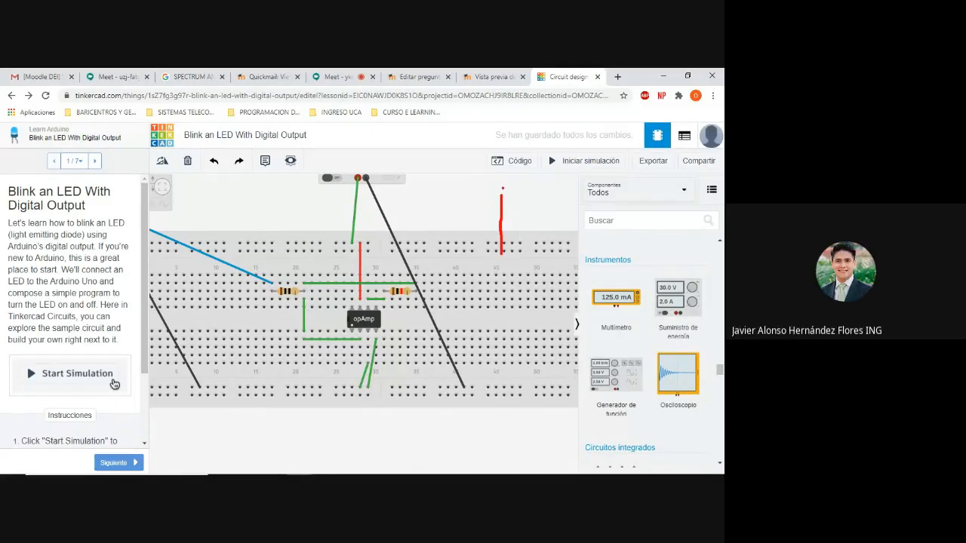
{"action": "mouse_move", "coordinate": [501, 195]}
{"action": "left_mouse_down"}
{"action": "mouse_move", "coordinate": [558, 228]}
{"action": "mouse_move", "coordinate": [500, 255]}
{"action": "left_mouse_up"}
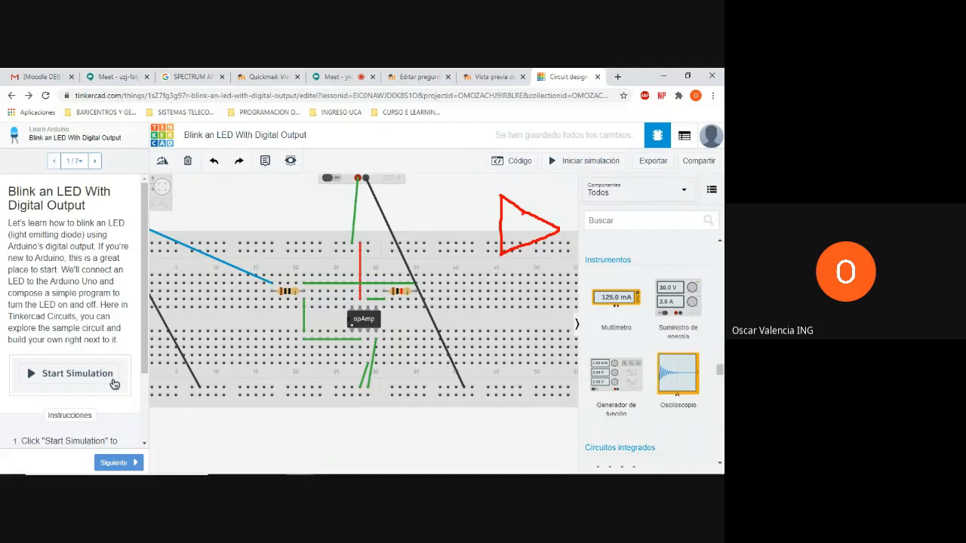
Sketch the amplifier schematic around the op-amp annotation, with a feedback resistor, an input resistor and input and output lines
{"action": "mouse_move", "coordinate": [560, 230]}
{"action": "left_mouse_down"}
{"action": "mouse_move", "coordinate": [605, 230]}
{"action": "mouse_move", "coordinate": [582, 183]}
{"action": "mouse_move", "coordinate": [545, 184]}
{"action": "mouse_move", "coordinate": [543, 203]}
{"action": "mouse_move", "coordinate": [535, 164]}
{"action": "mouse_move", "coordinate": [532, 183]}
{"action": "mouse_move", "coordinate": [486, 185]}
{"action": "mouse_move", "coordinate": [497, 217]}
{"action": "left_mouse_up"}
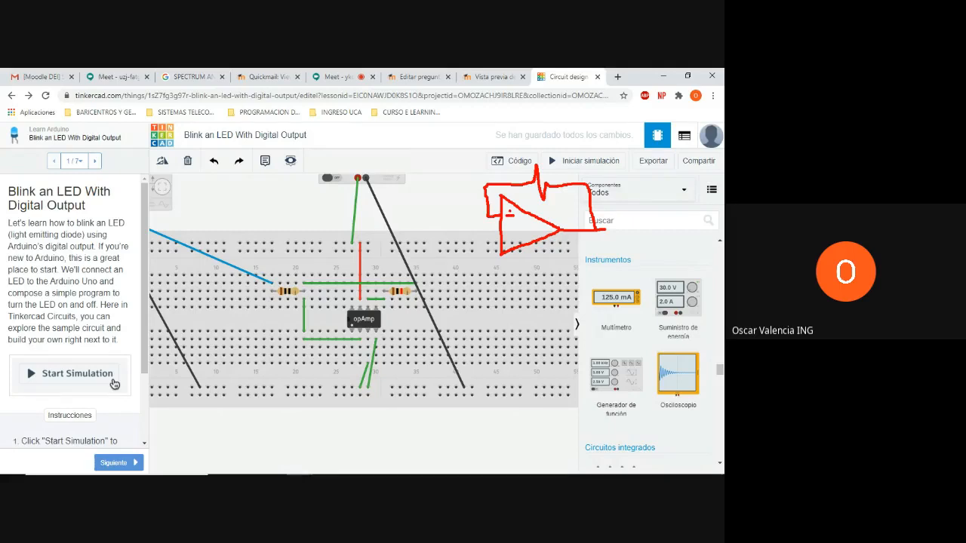
{"action": "left_click_drag", "start_coordinate": [513, 215], "coordinate": [419, 219]}
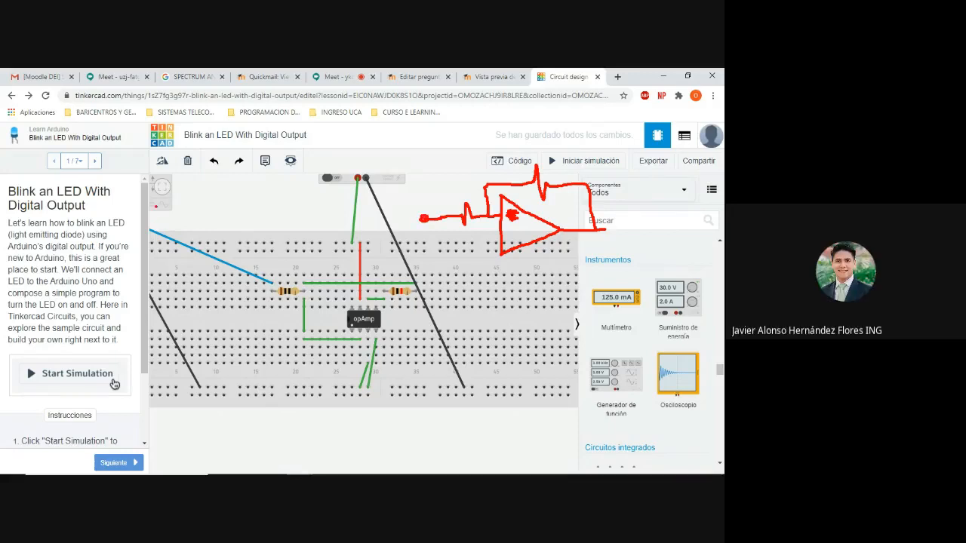
{"action": "mouse_move", "coordinate": [157, 205]}
{"action": "left_mouse_down"}
{"action": "mouse_move", "coordinate": [217, 197]}
{"action": "mouse_move", "coordinate": [417, 214]}
{"action": "left_mouse_up"}
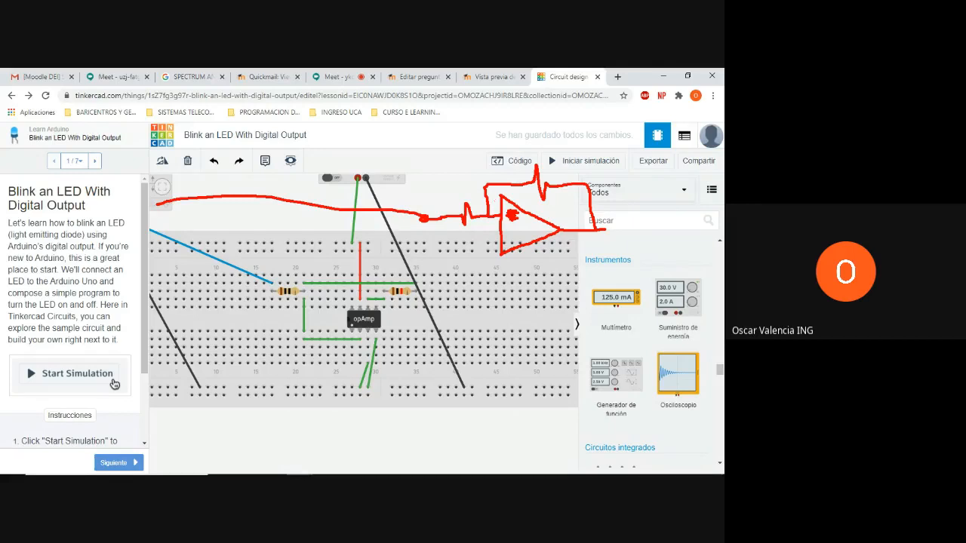
{"action": "mouse_move", "coordinate": [512, 231]}
{"action": "left_mouse_down"}
{"action": "mouse_move", "coordinate": [511, 242]}
{"action": "mouse_move", "coordinate": [521, 236]}
{"action": "mouse_move", "coordinate": [494, 245]}
{"action": "mouse_move", "coordinate": [494, 279]}
{"action": "mouse_move", "coordinate": [505, 278]}
{"action": "mouse_move", "coordinate": [498, 290]}
{"action": "mouse_move", "coordinate": [519, 270]}
{"action": "mouse_move", "coordinate": [615, 270]}
{"action": "left_mouse_up"}
{"action": "left_click_drag", "start_coordinate": [604, 228], "coordinate": [618, 235]}
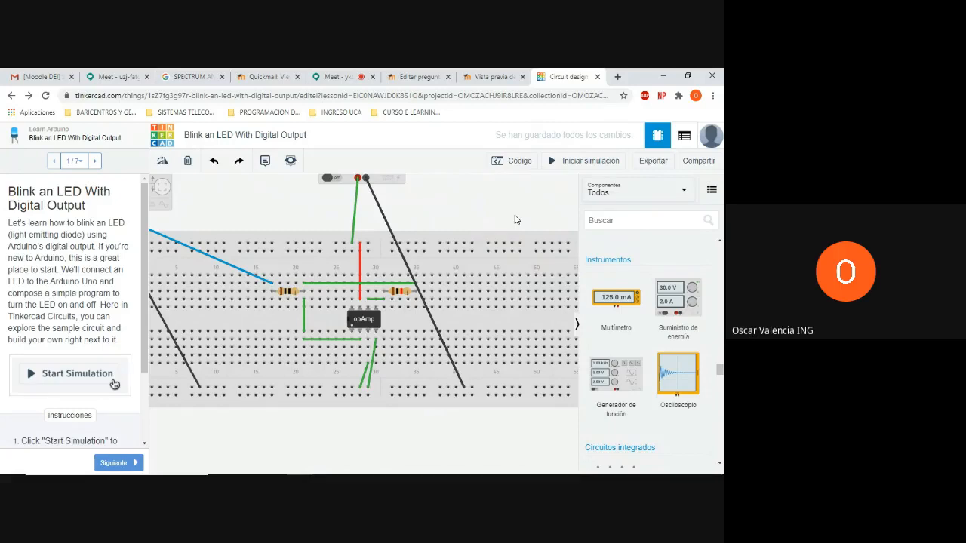
Set the function generator's amplitude to 0.01 V and its frequency to 100 Hz
{"action": "scroll", "coordinate": [516, 219], "scroll_direction": "down", "scroll_amount": 4}
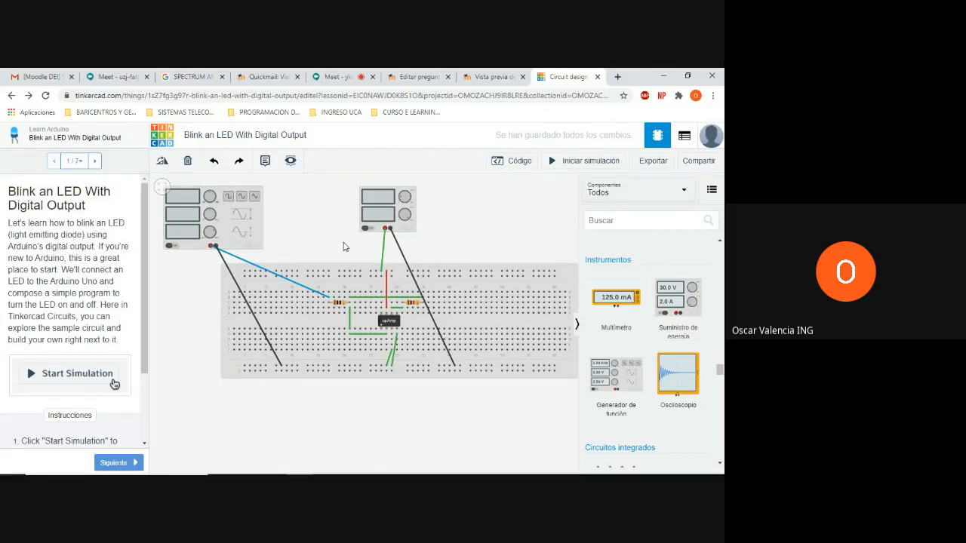
{"action": "left_click", "coordinate": [229, 226]}
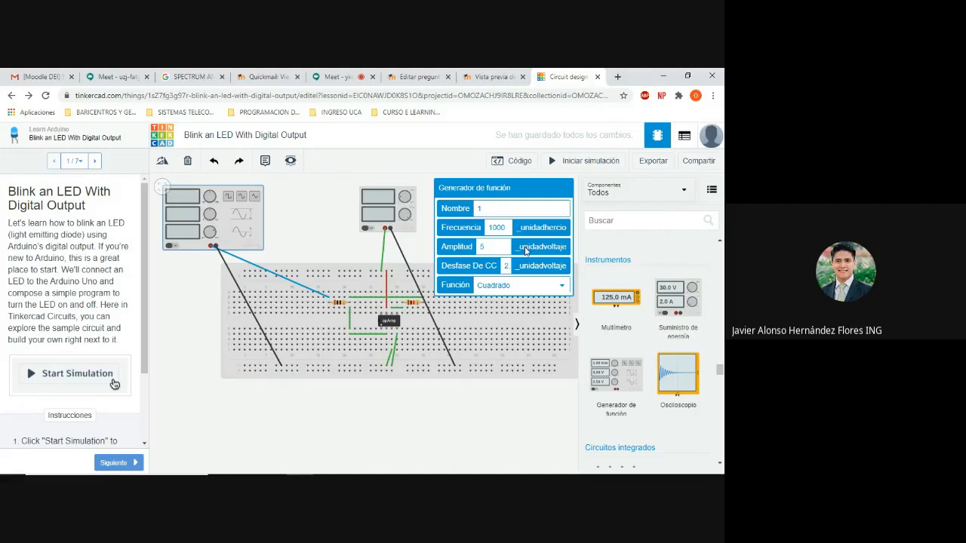
{"action": "left_click", "coordinate": [487, 246]}
{"action": "key", "text": "BackSpace"}
{"action": "type", "text": "0."}
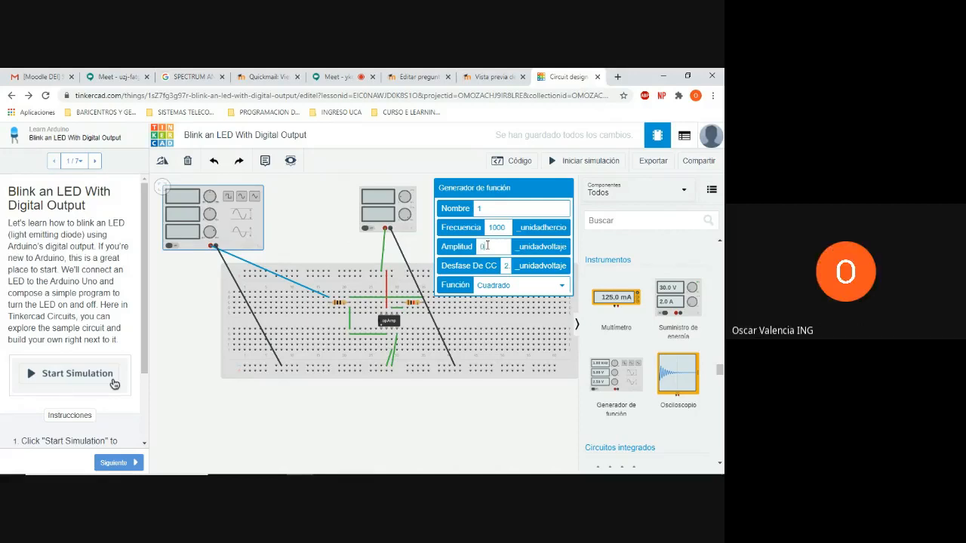
{"action": "type", "text": "01"}
{"action": "key", "text": "BackSpace"}
{"action": "type", "text": "01"}
{"action": "left_click", "coordinate": [507, 227]}
{"action": "key", "text": "BackSpace"}
{"action": "left_click", "coordinate": [507, 269]}
{"action": "key", "text": "BackSpace"}
{"action": "key", "text": "BackSpace"}
Sketch two red waveform graphs below the breadboard, one wave raised above its axis and one centred on its axis
{"action": "mouse_move", "coordinate": [225, 386]}
{"action": "left_mouse_down"}
{"action": "mouse_move", "coordinate": [221, 447]}
{"action": "mouse_move", "coordinate": [399, 447]}
{"action": "left_mouse_up"}
{"action": "mouse_move", "coordinate": [227, 403]}
{"action": "left_mouse_down"}
{"action": "mouse_move", "coordinate": [232, 389]}
{"action": "mouse_move", "coordinate": [249, 412]}
{"action": "mouse_move", "coordinate": [262, 390]}
{"action": "mouse_move", "coordinate": [267, 400]}
{"action": "mouse_move", "coordinate": [296, 394]}
{"action": "mouse_move", "coordinate": [301, 409]}
{"action": "mouse_move", "coordinate": [327, 391]}
{"action": "mouse_move", "coordinate": [344, 413]}
{"action": "mouse_move", "coordinate": [356, 389]}
{"action": "mouse_move", "coordinate": [363, 408]}
{"action": "left_mouse_up"}
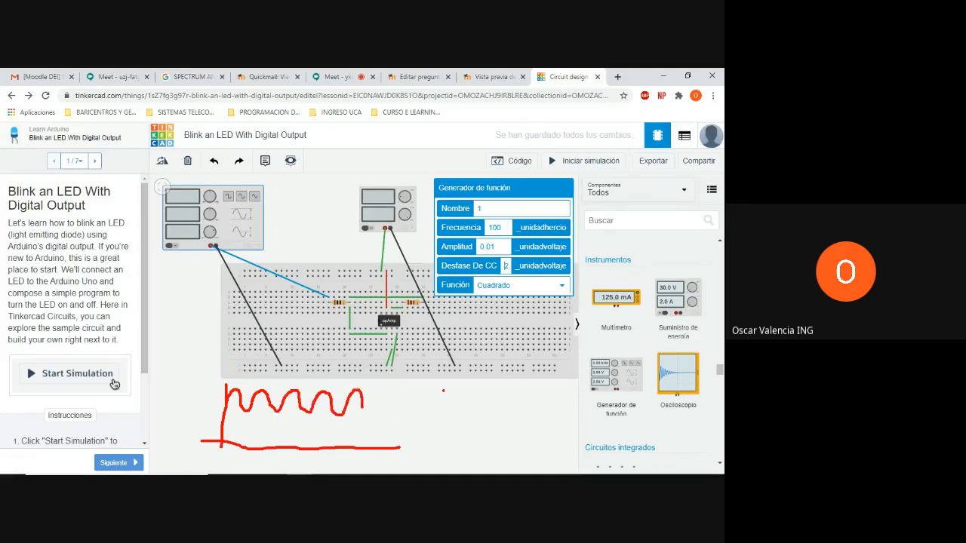
{"action": "left_click_drag", "start_coordinate": [451, 385], "coordinate": [453, 466]}
{"action": "left_click_drag", "start_coordinate": [420, 420], "coordinate": [608, 402]}
{"action": "mouse_move", "coordinate": [453, 417]}
{"action": "left_mouse_down"}
{"action": "mouse_move", "coordinate": [468, 400]}
{"action": "mouse_move", "coordinate": [483, 442]}
{"action": "mouse_move", "coordinate": [499, 396]}
{"action": "mouse_move", "coordinate": [523, 438]}
{"action": "mouse_move", "coordinate": [536, 400]}
{"action": "mouse_move", "coordinate": [556, 431]}
{"action": "left_mouse_up"}
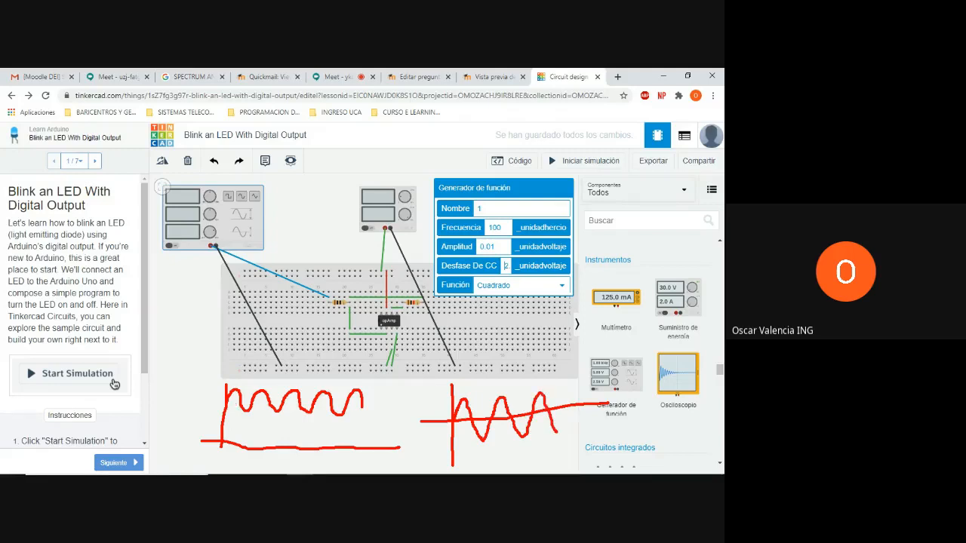
Mark the raised waveform's midline with dashes, label it 2.5V, and clear all annotations
{"action": "left_click_drag", "start_coordinate": [218, 399], "coordinate": [228, 399]}
{"action": "left_click_drag", "start_coordinate": [256, 399], "coordinate": [267, 400]}
{"action": "type", "text": "2.5V"}
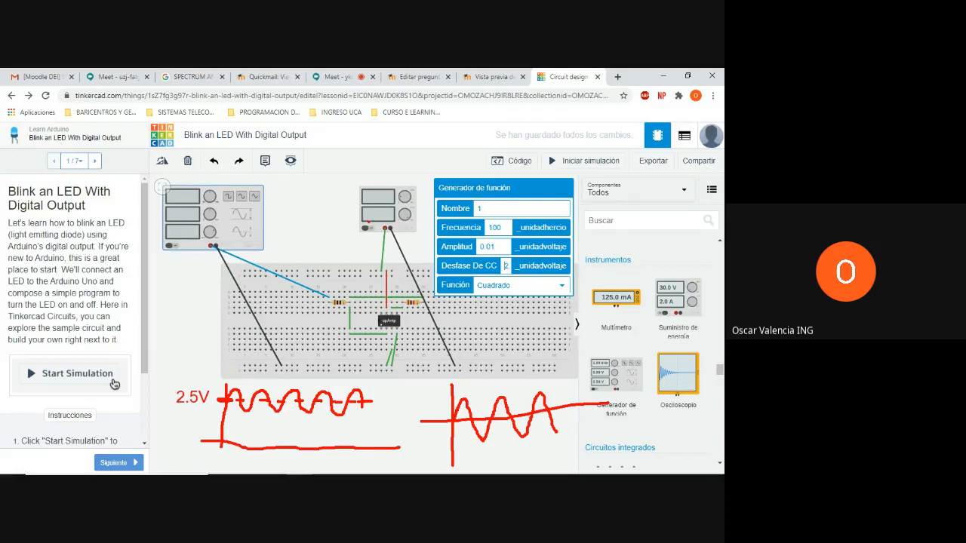
{"action": "key", "text": "Escape"}
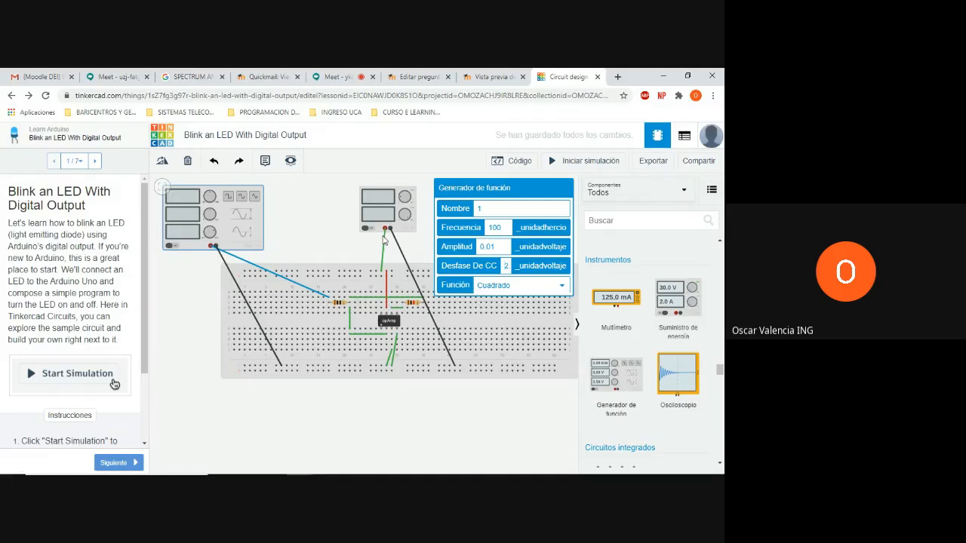
Review the settings of the function generator and the power supply
{"action": "left_click", "coordinate": [279, 227]}
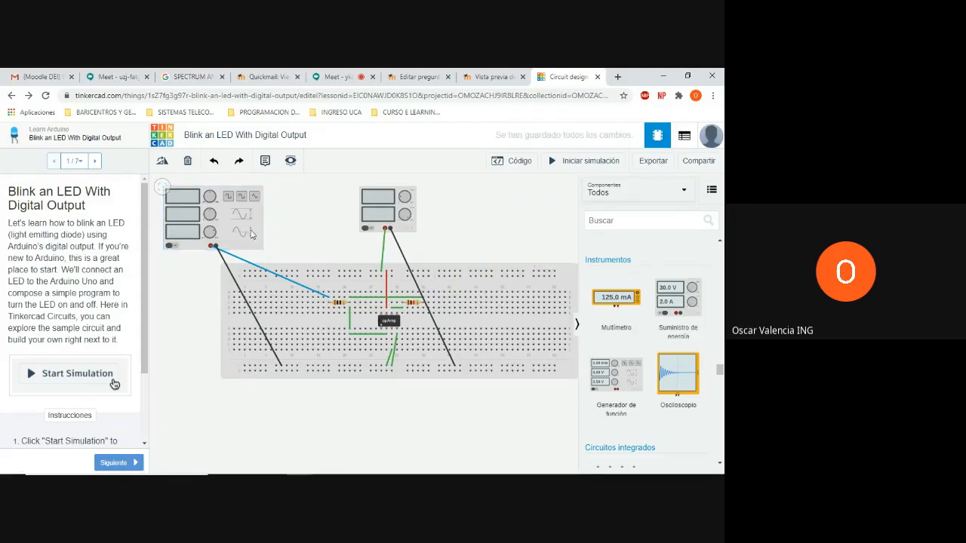
{"action": "left_click", "coordinate": [250, 235]}
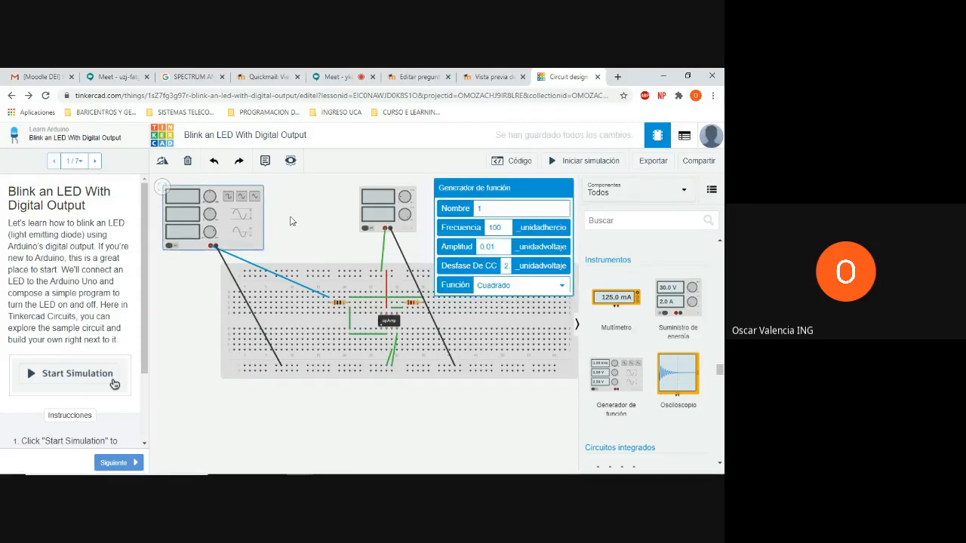
{"action": "left_click", "coordinate": [292, 221]}
{"action": "left_click", "coordinate": [216, 230]}
{"action": "left_click", "coordinate": [366, 219]}
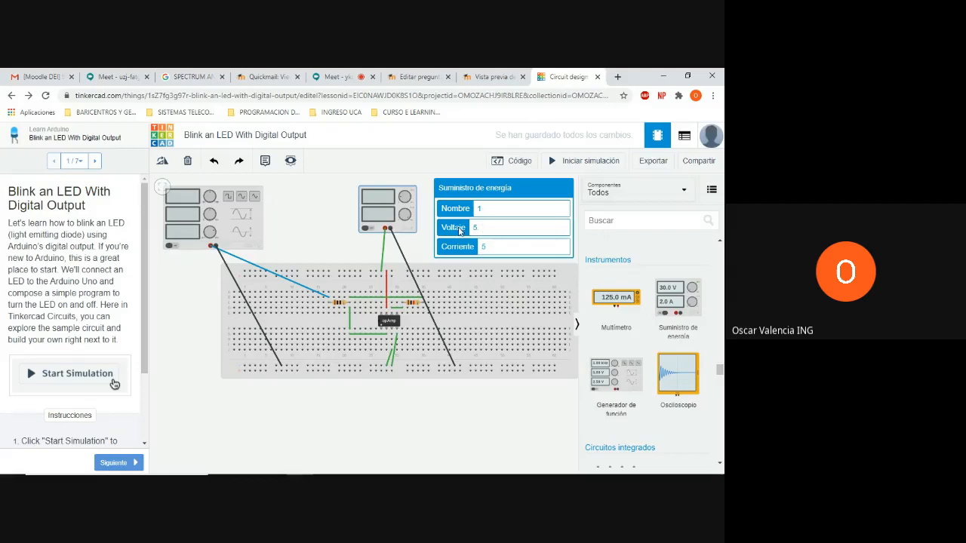
{"action": "left_click", "coordinate": [341, 223]}
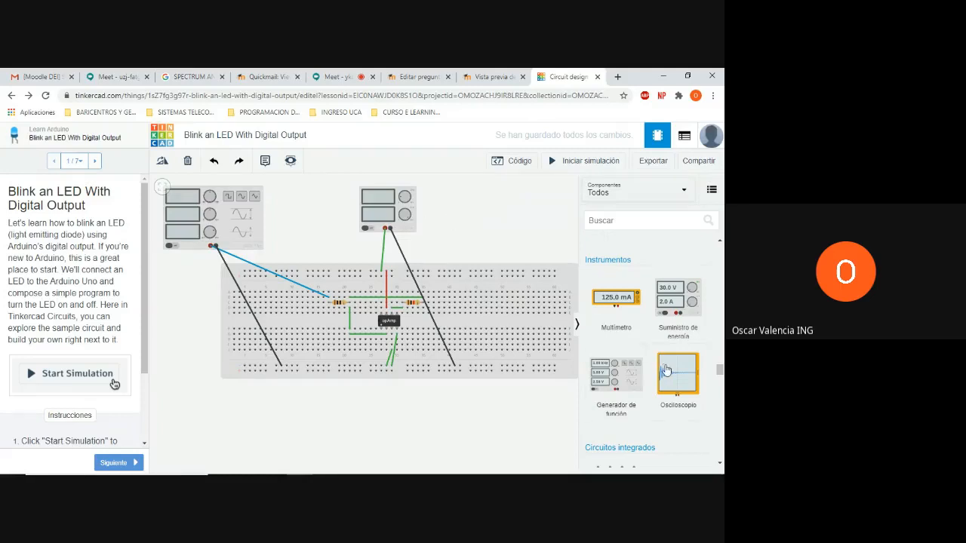
Place an oscilloscope above the breadboard's right end and wire the op-amp's output column to its positive terminal
{"action": "left_click_drag", "start_coordinate": [665, 370], "coordinate": [519, 260]}
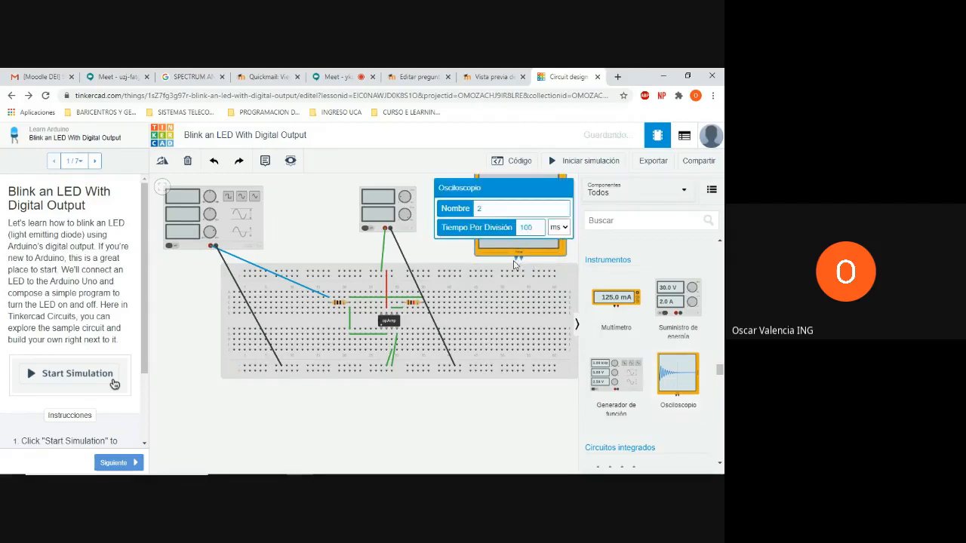
{"action": "left_click", "coordinate": [391, 303]}
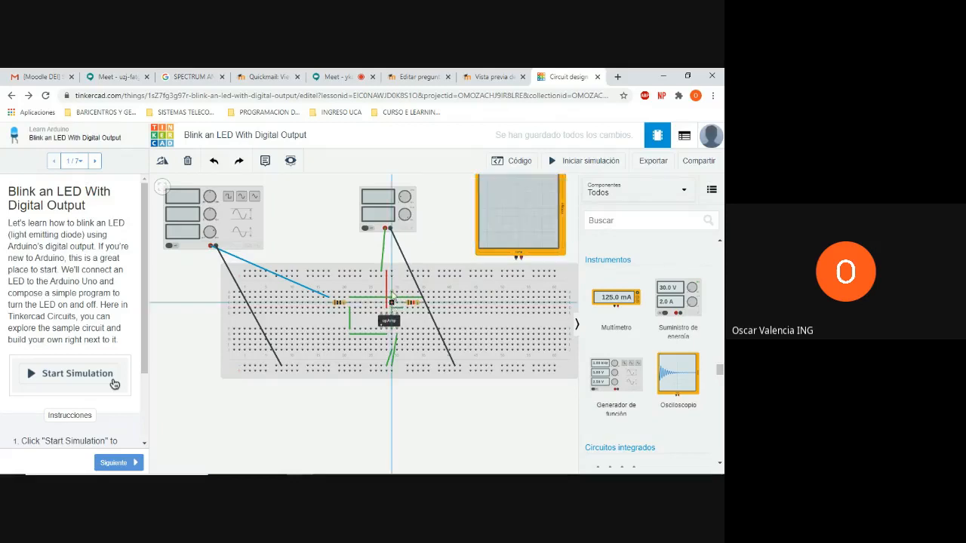
{"action": "left_click", "coordinate": [392, 257]}
{"action": "left_click", "coordinate": [520, 259]}
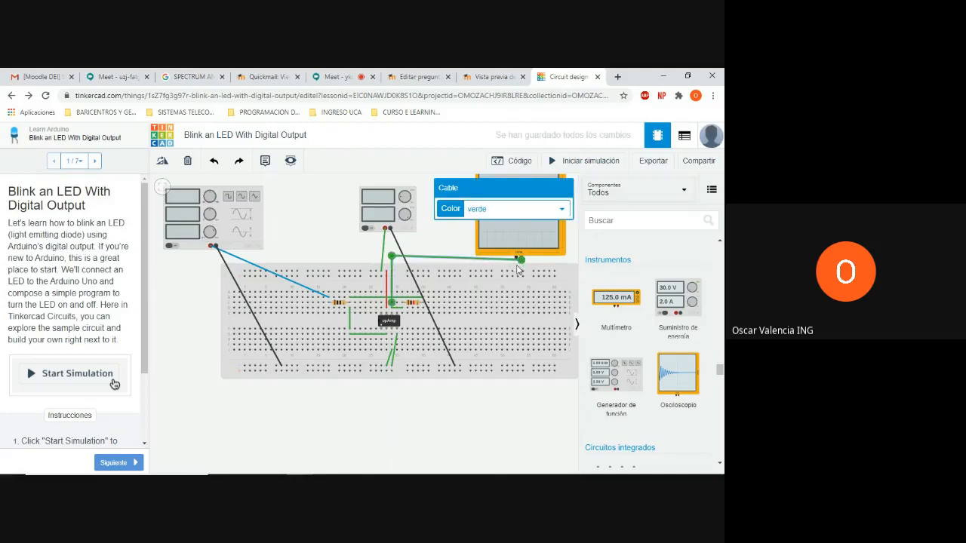
{"action": "left_click_drag", "start_coordinate": [521, 260], "coordinate": [516, 260]}
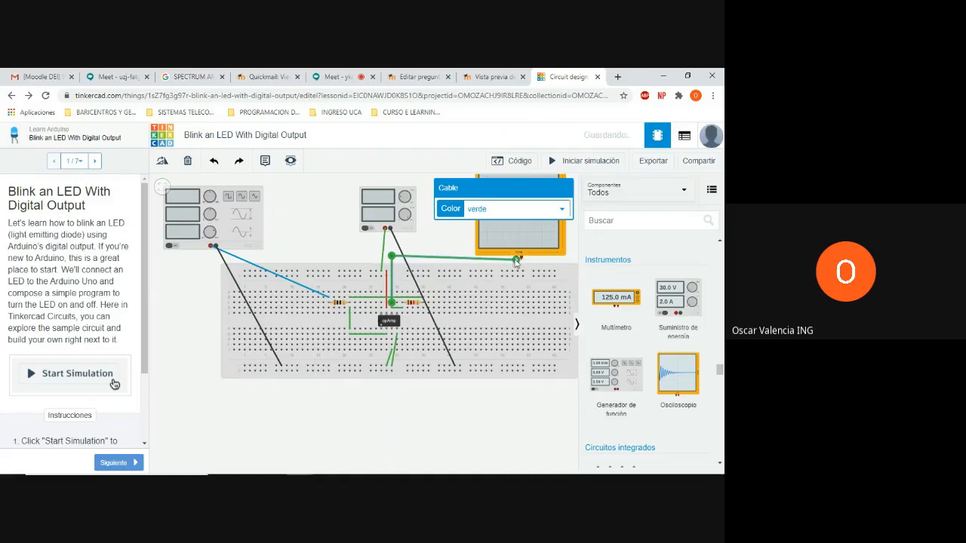
{"action": "left_click_drag", "start_coordinate": [516, 260], "coordinate": [521, 260]}
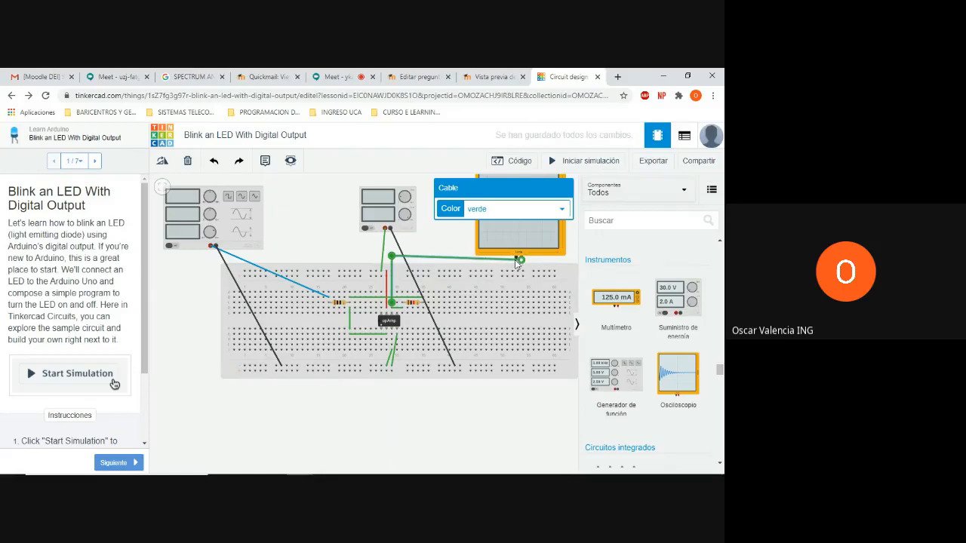
Nudge the oscilloscope slightly upward and wire its negative terminal straight down to the inner lower power rail
{"action": "left_click_drag", "start_coordinate": [512, 250], "coordinate": [511, 239]}
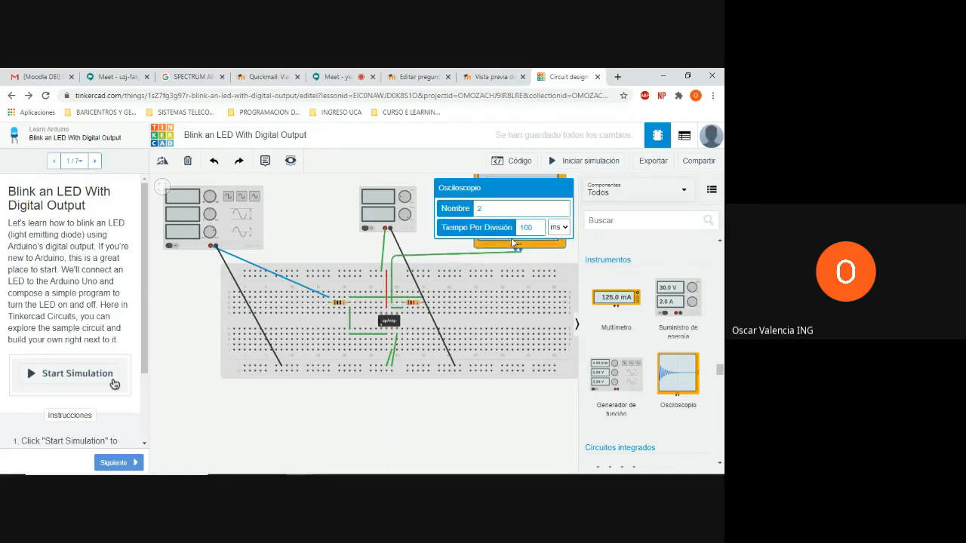
{"action": "left_click", "coordinate": [516, 250]}
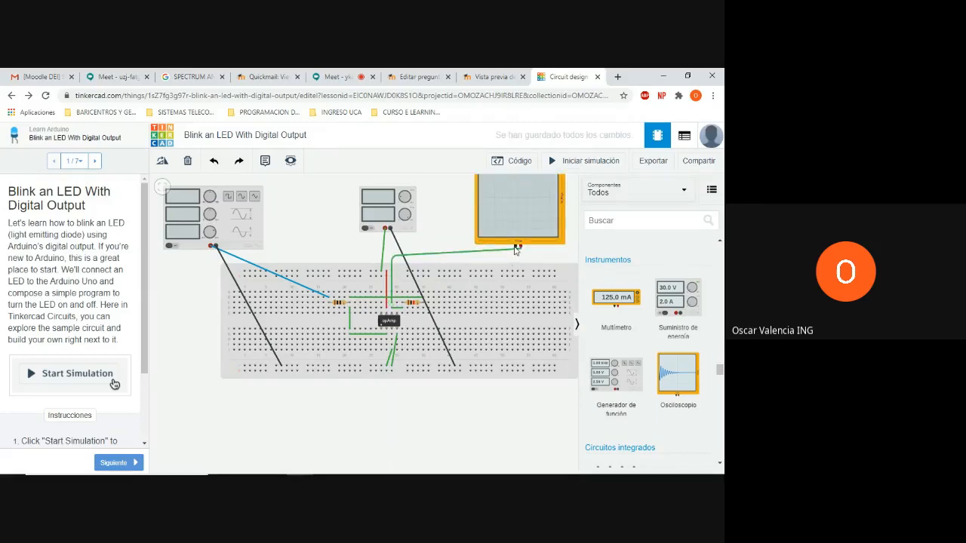
{"action": "left_click", "coordinate": [516, 250]}
{"action": "left_click", "coordinate": [519, 368]}
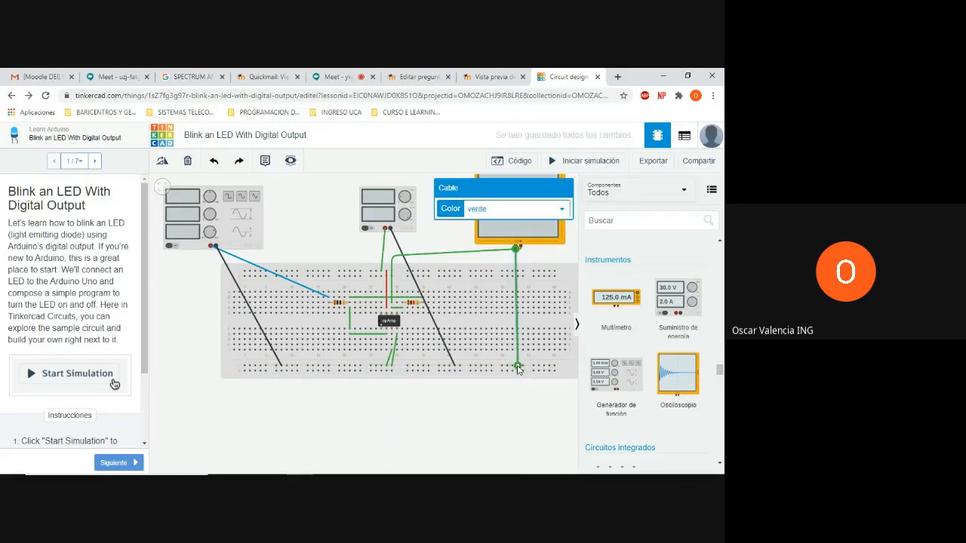
{"action": "left_click", "coordinate": [440, 246]}
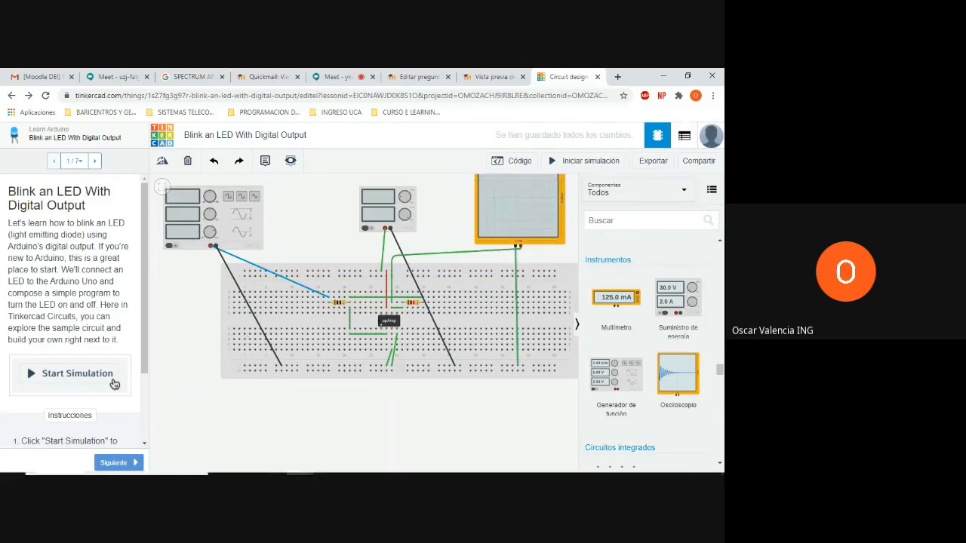
Hide the component library and start the circuit simulation
{"action": "mouse_move", "coordinate": [323, 473]}
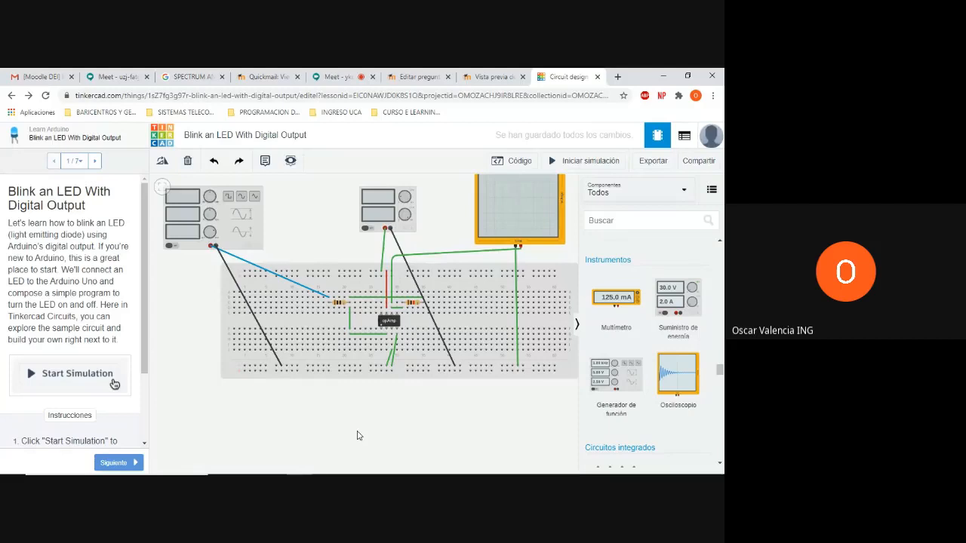
{"action": "left_click", "coordinate": [720, 242]}
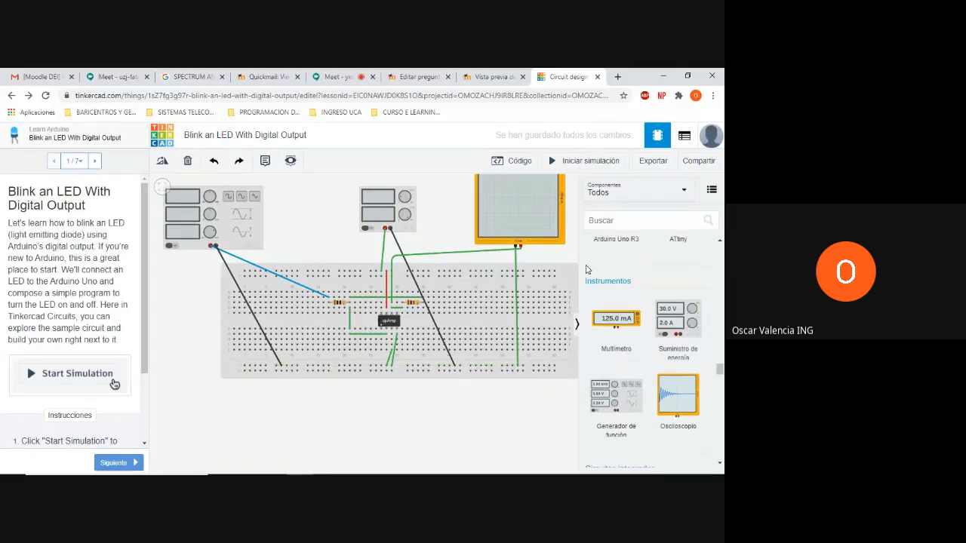
{"action": "left_click", "coordinate": [577, 323]}
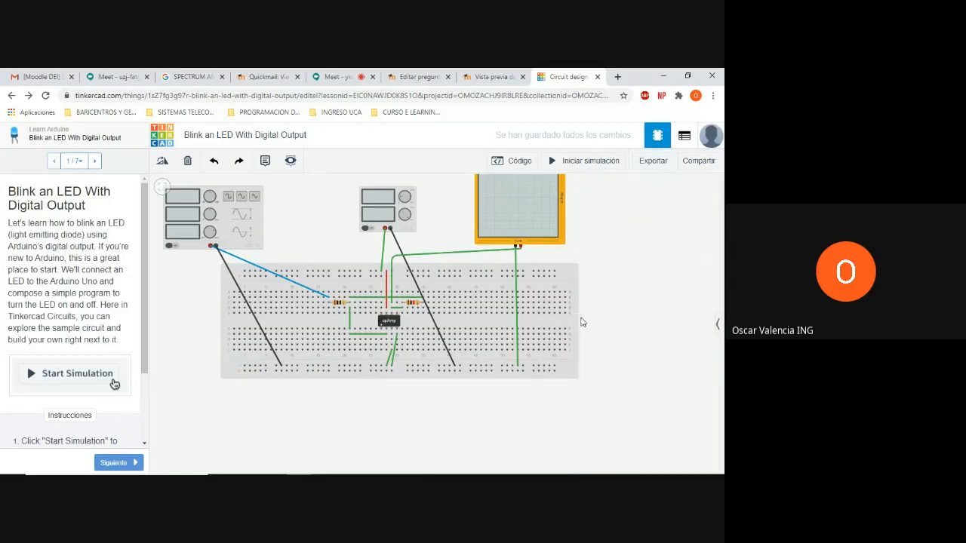
{"action": "left_click_drag", "start_coordinate": [667, 258], "coordinate": [668, 278]}
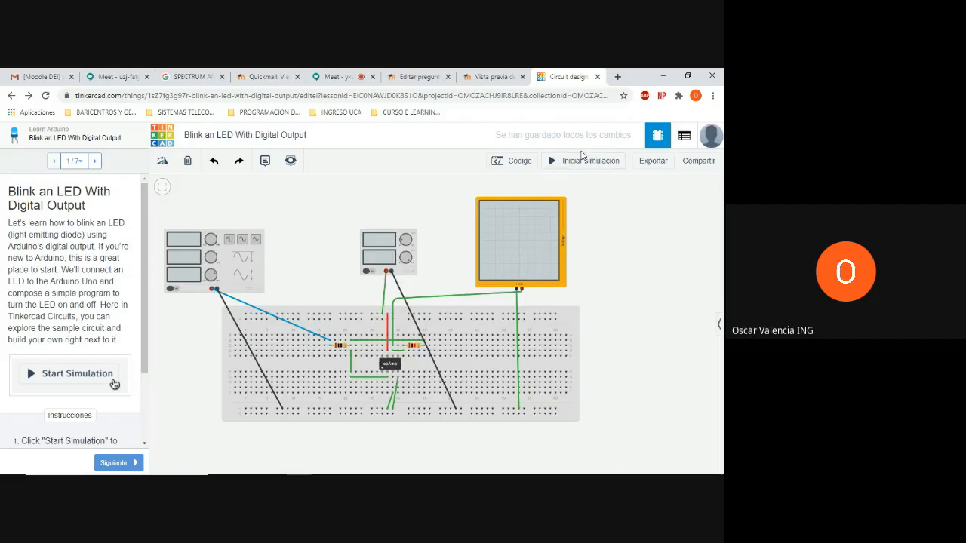
{"action": "mouse_move", "coordinate": [564, 142]}
{"action": "left_mouse_down"}
{"action": "mouse_move", "coordinate": [544, 148]}
{"action": "mouse_move", "coordinate": [555, 176]}
{"action": "mouse_move", "coordinate": [600, 174]}
{"action": "mouse_move", "coordinate": [609, 159]}
{"action": "mouse_move", "coordinate": [546, 148]}
{"action": "left_mouse_up"}
{"action": "left_click", "coordinate": [574, 162]}
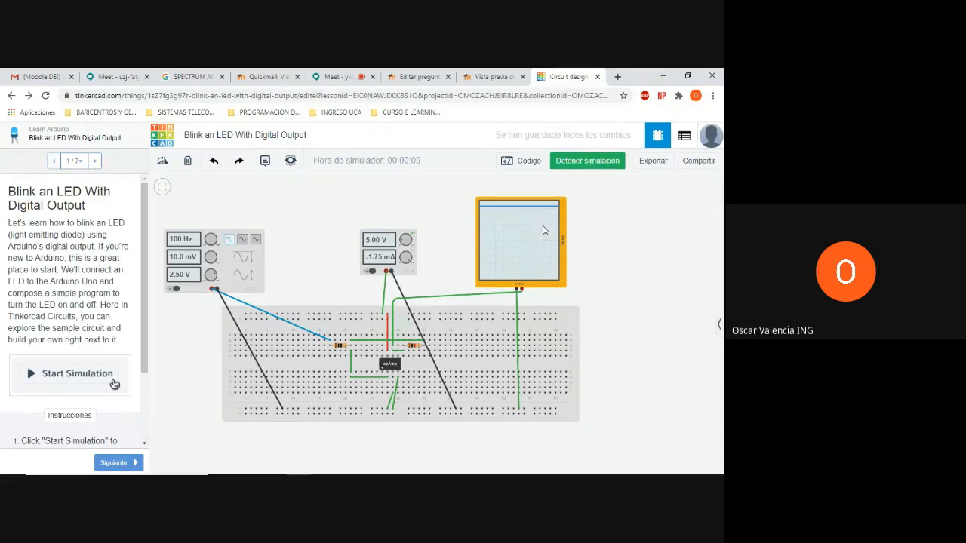
Set the function generator's waveform to sine (Seno) and its DC offset to 1 V while the simulation runs
{"action": "left_click", "coordinate": [544, 230]}
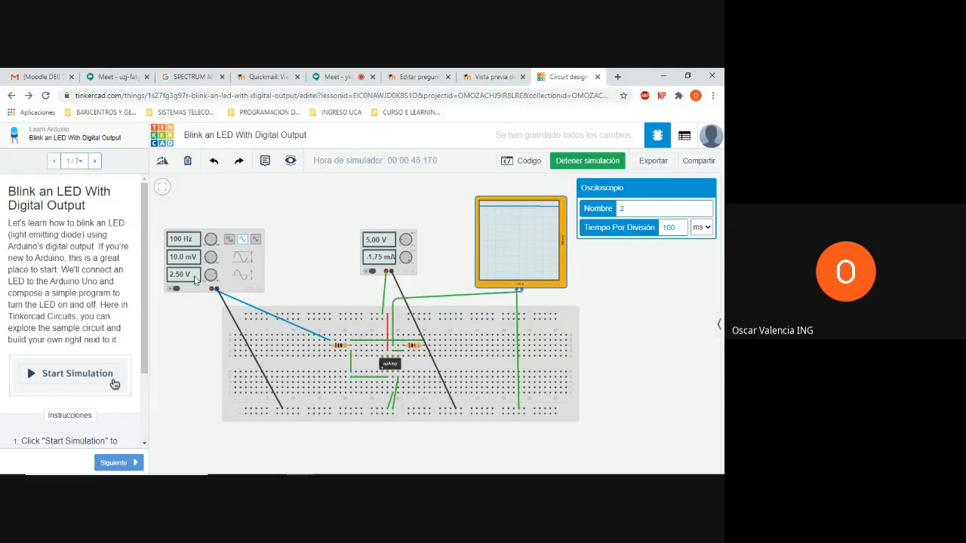
{"action": "left_click", "coordinate": [194, 280]}
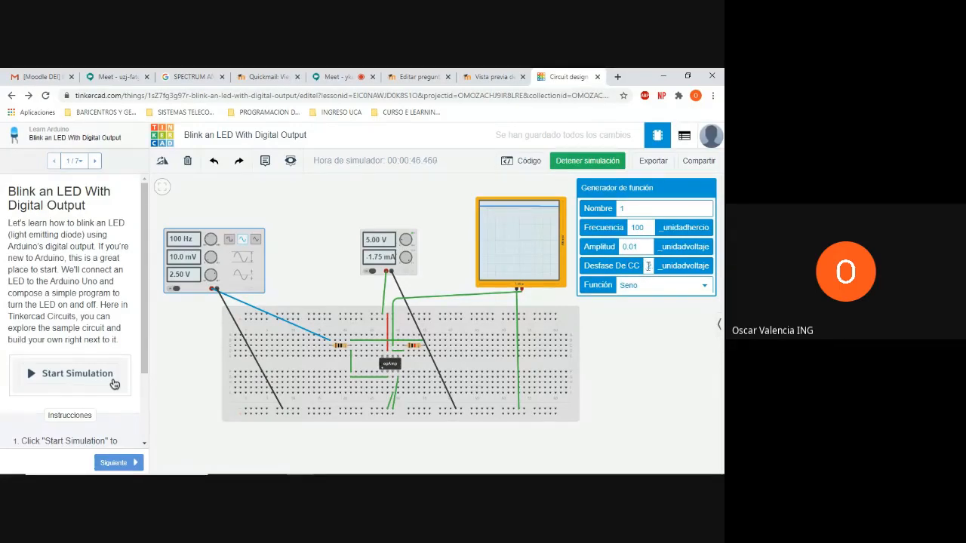
{"action": "left_click_drag", "start_coordinate": [649, 266], "coordinate": [661, 268]}
{"action": "key", "text": "BackSpace"}
{"action": "type", "text": "1"}
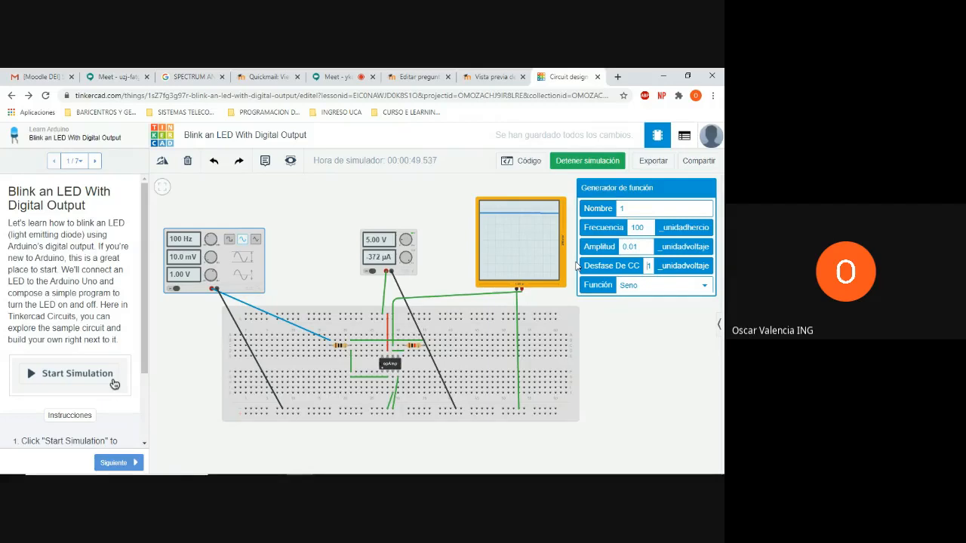
{"action": "left_click", "coordinate": [576, 264]}
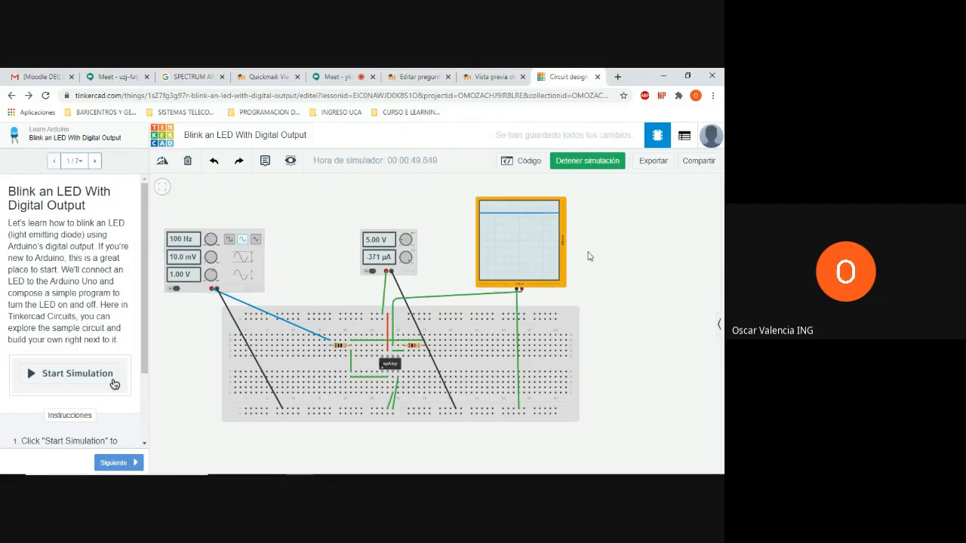
{"action": "scroll", "coordinate": [589, 256], "scroll_direction": "up", "scroll_amount": 1}
{"action": "scroll", "coordinate": [589, 257], "scroll_direction": "up", "scroll_amount": 3}
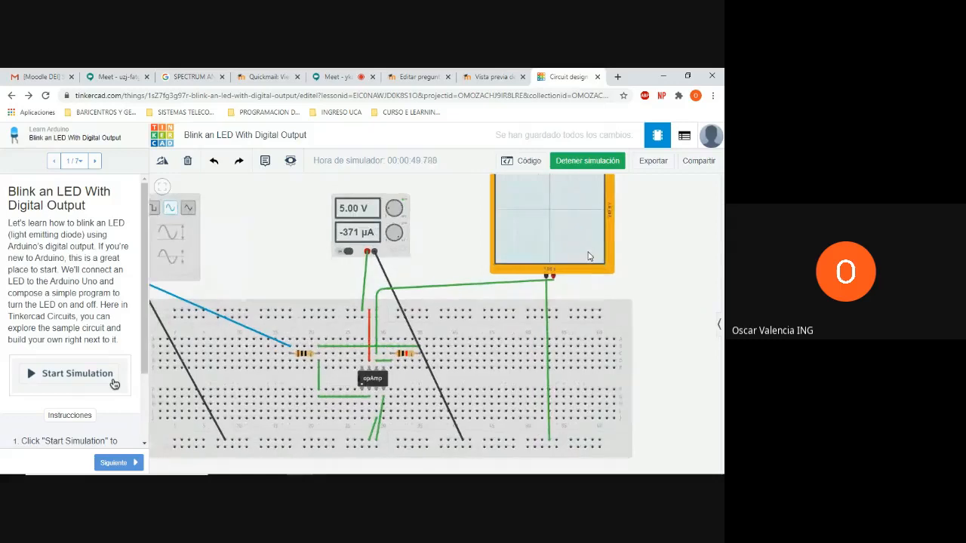
Check the resistance settings of the two breadboard resistors beside the op-amp while the simulation runs
{"action": "left_click_drag", "start_coordinate": [654, 237], "coordinate": [678, 260]}
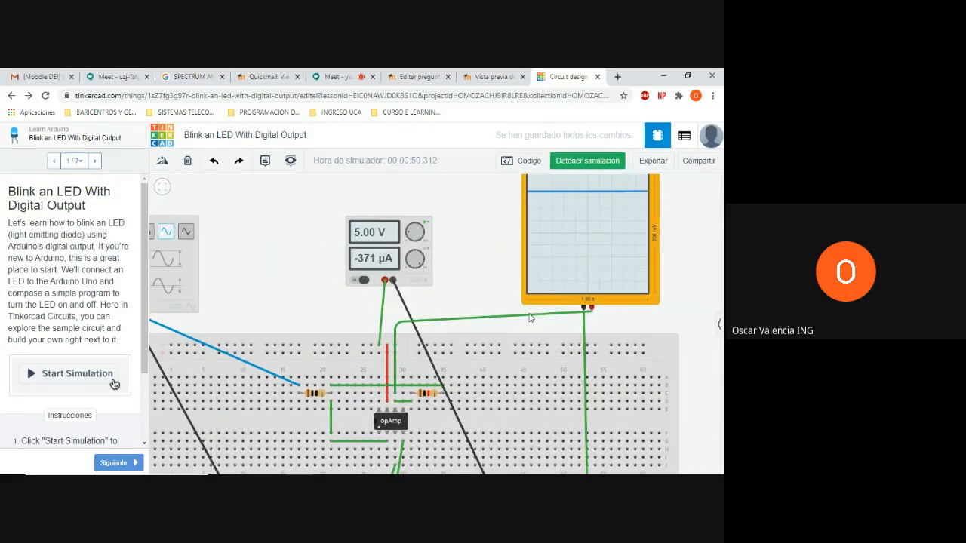
{"action": "left_click", "coordinate": [424, 394]}
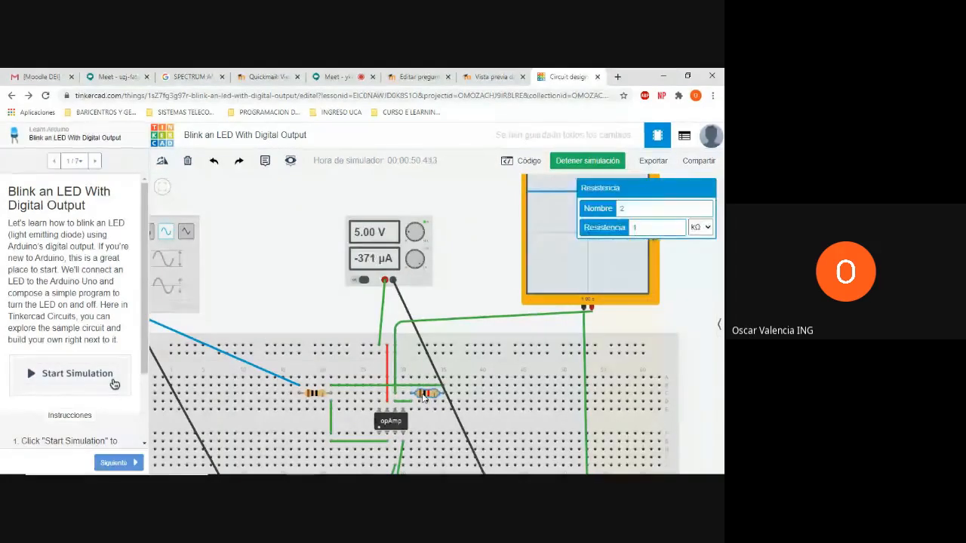
{"action": "left_click", "coordinate": [318, 396]}
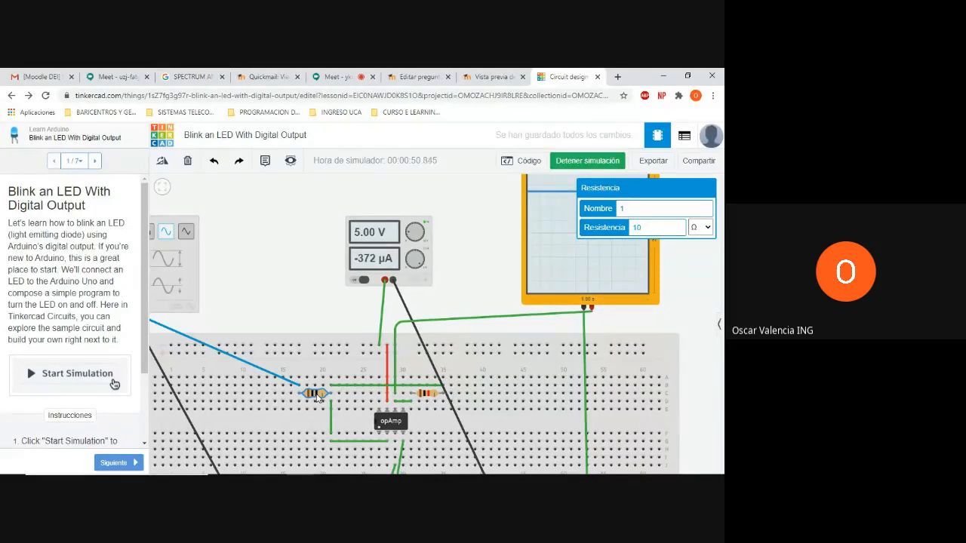
{"action": "left_click", "coordinate": [315, 301]}
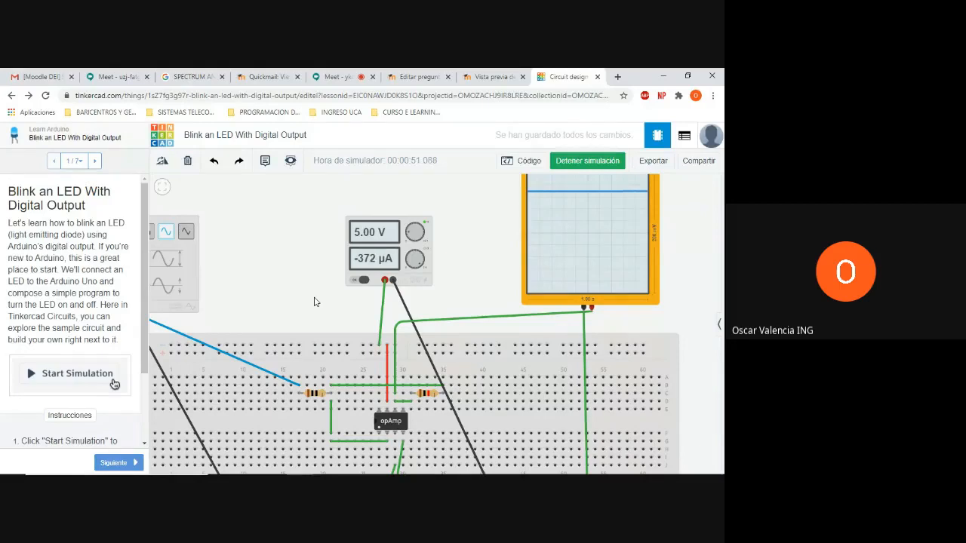
Fit the whole circuit in view to examine the oscilloscope trace and switch to the active Google Meet call
{"action": "key", "text": "f"}
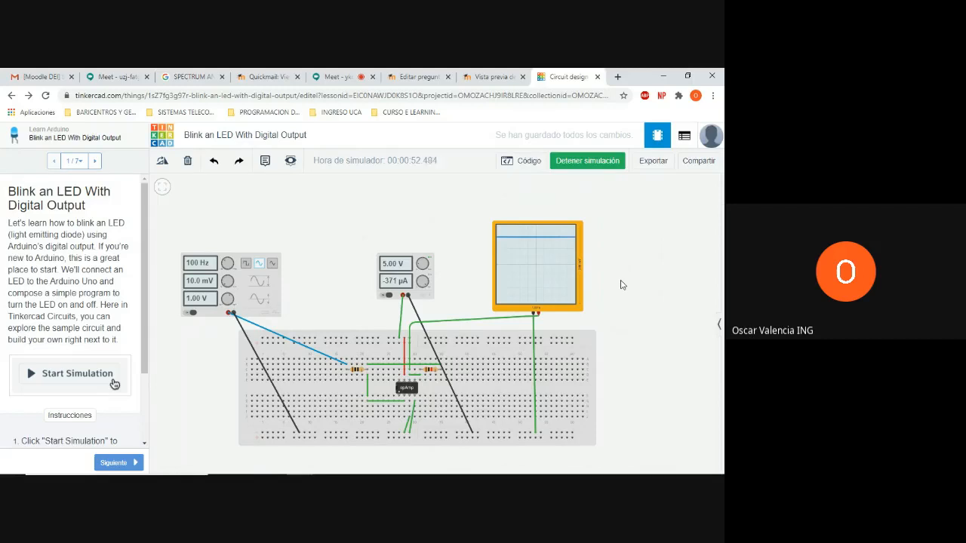
{"action": "left_click_drag", "start_coordinate": [622, 284], "coordinate": [612, 280]}
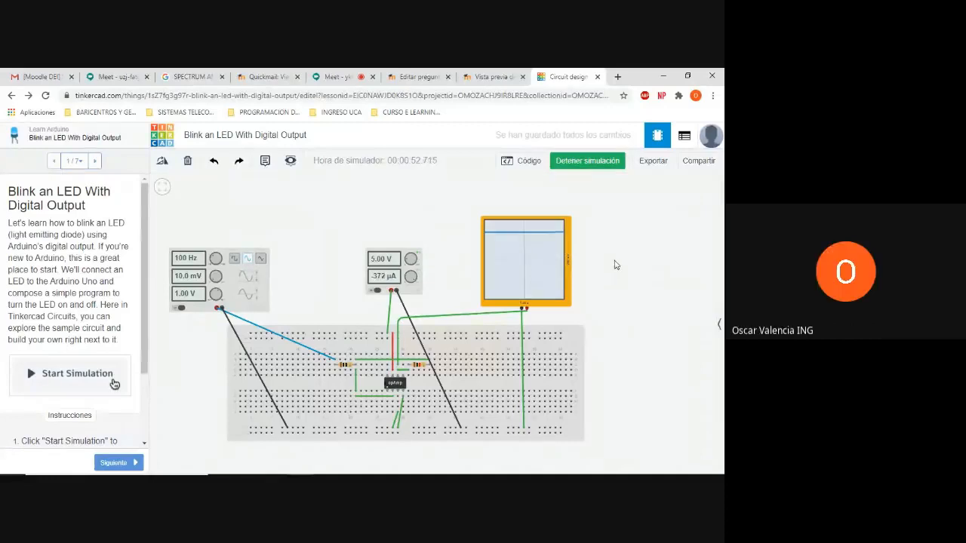
{"action": "left_click_drag", "start_coordinate": [603, 286], "coordinate": [605, 267]}
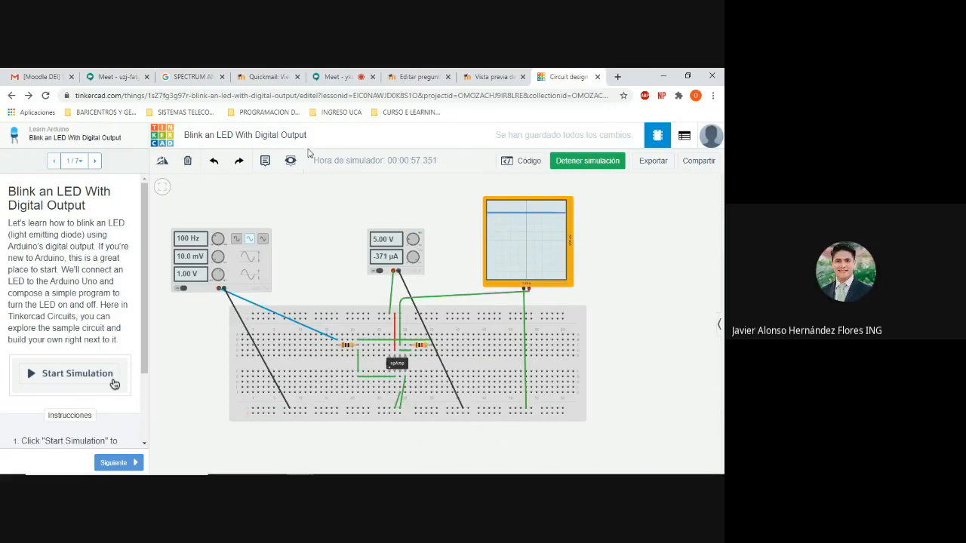
{"action": "left_click", "coordinate": [332, 75]}
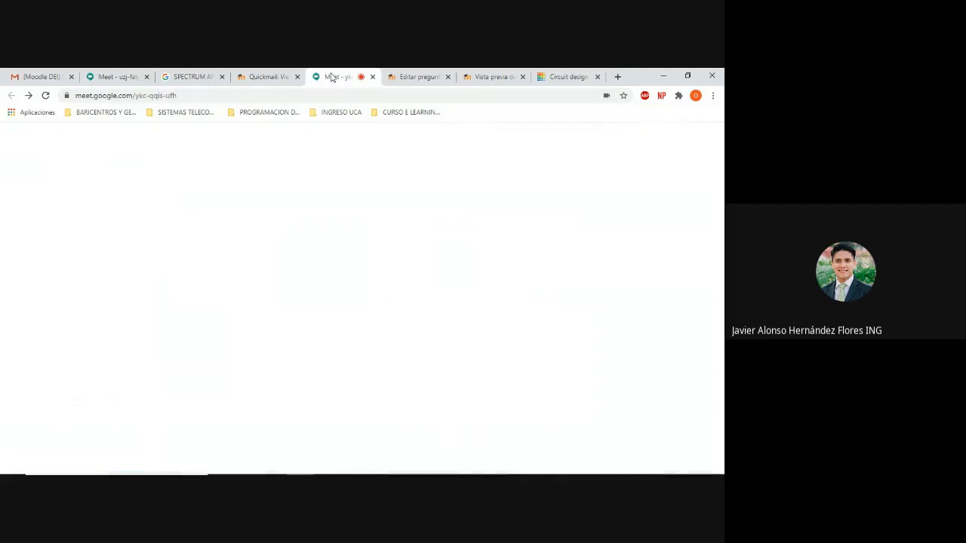